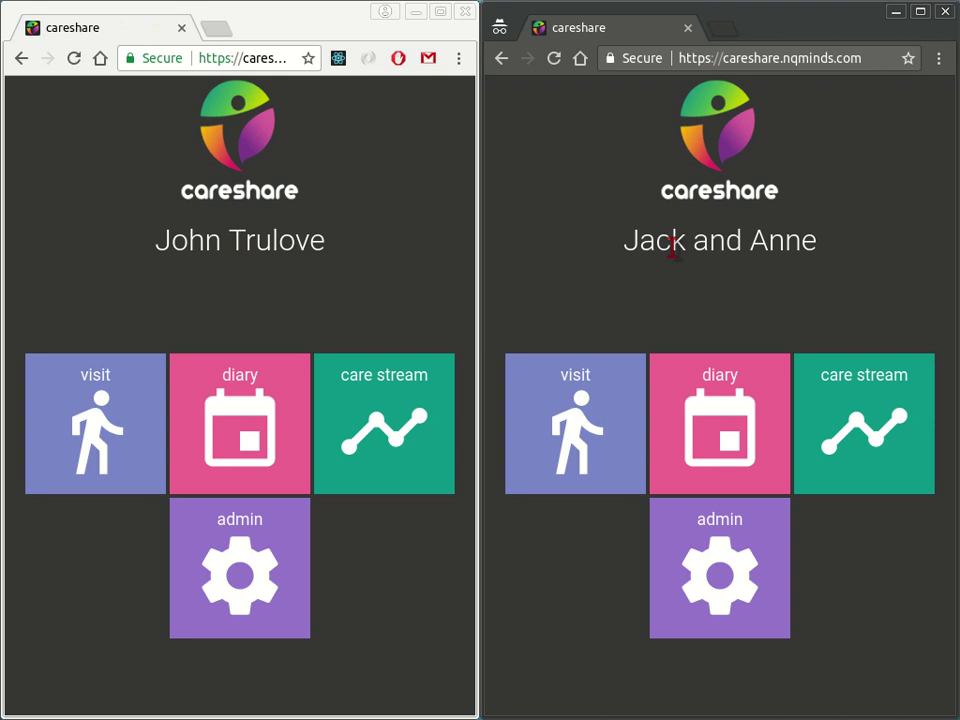
View the requested October 2 lunch appointment in both carers' diaries and accept it from the invited carer's account
{"action": "left_click", "coordinate": [241, 406]}
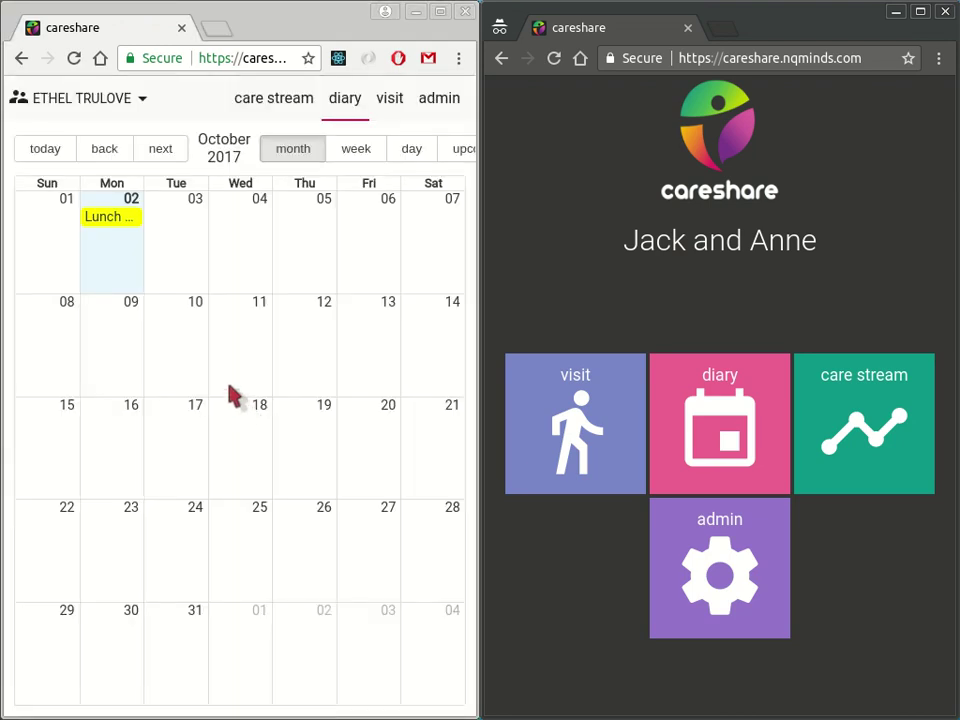
{"action": "left_click", "coordinate": [104, 220]}
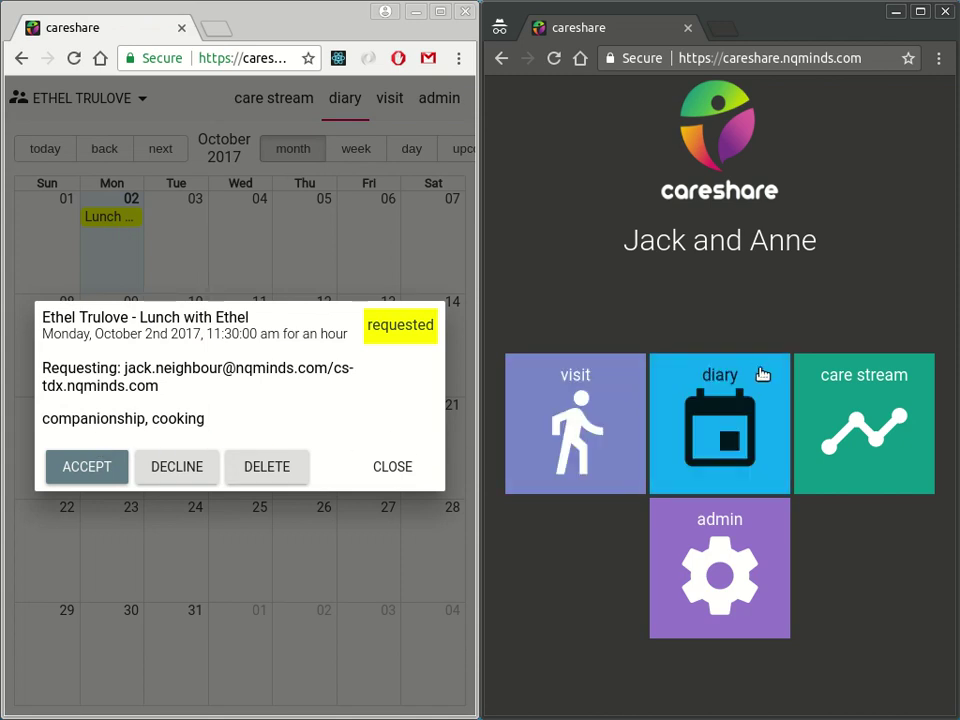
{"action": "left_click", "coordinate": [743, 397]}
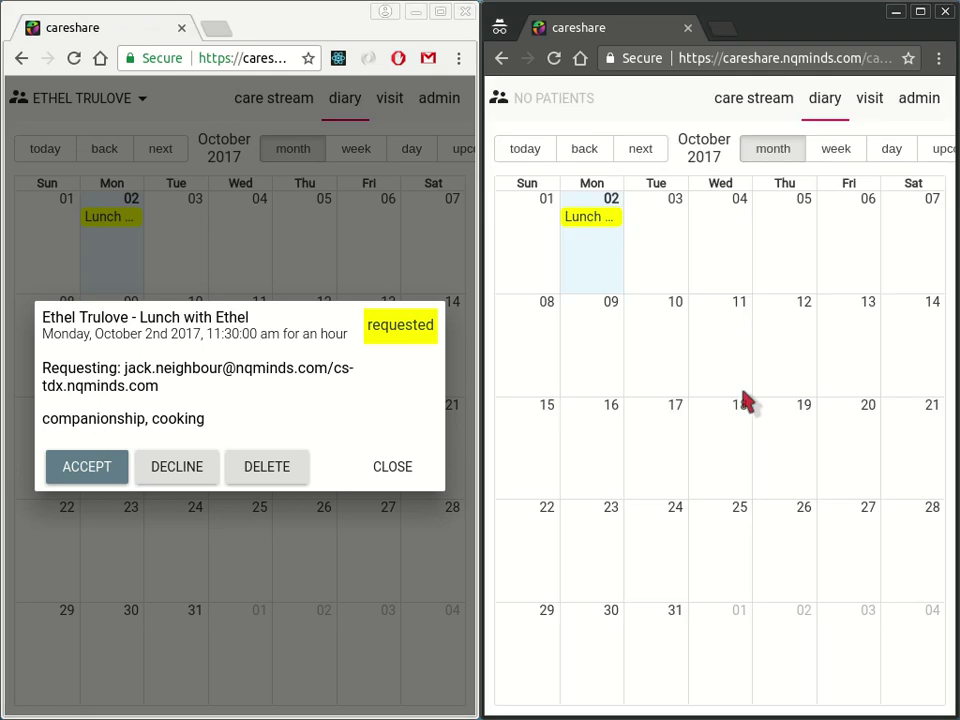
{"action": "left_click", "coordinate": [579, 222]}
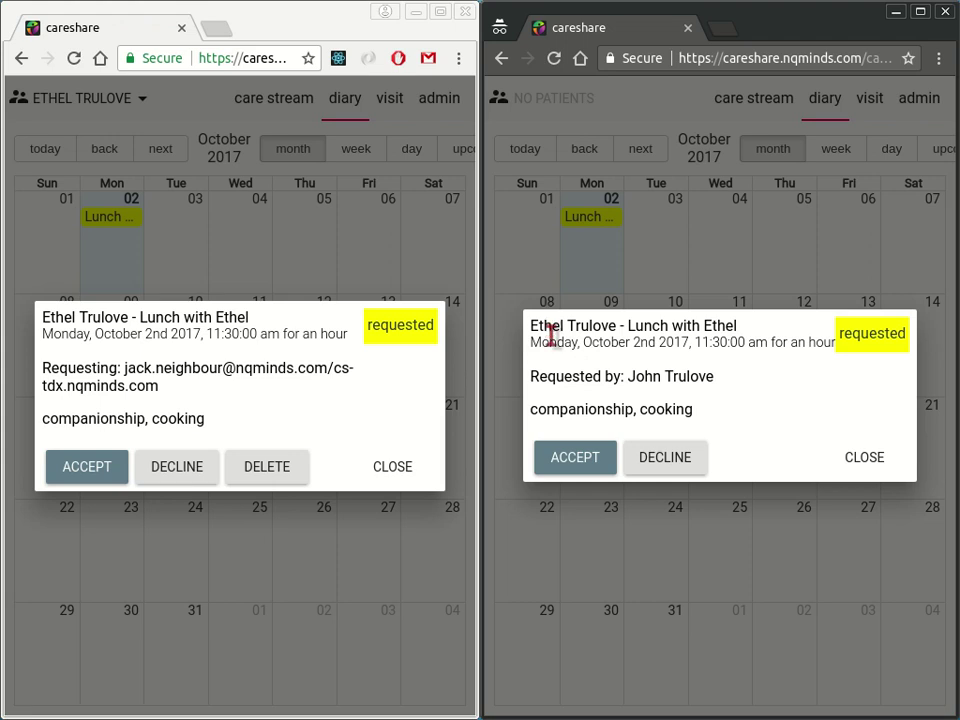
{"action": "left_click", "coordinate": [392, 466]}
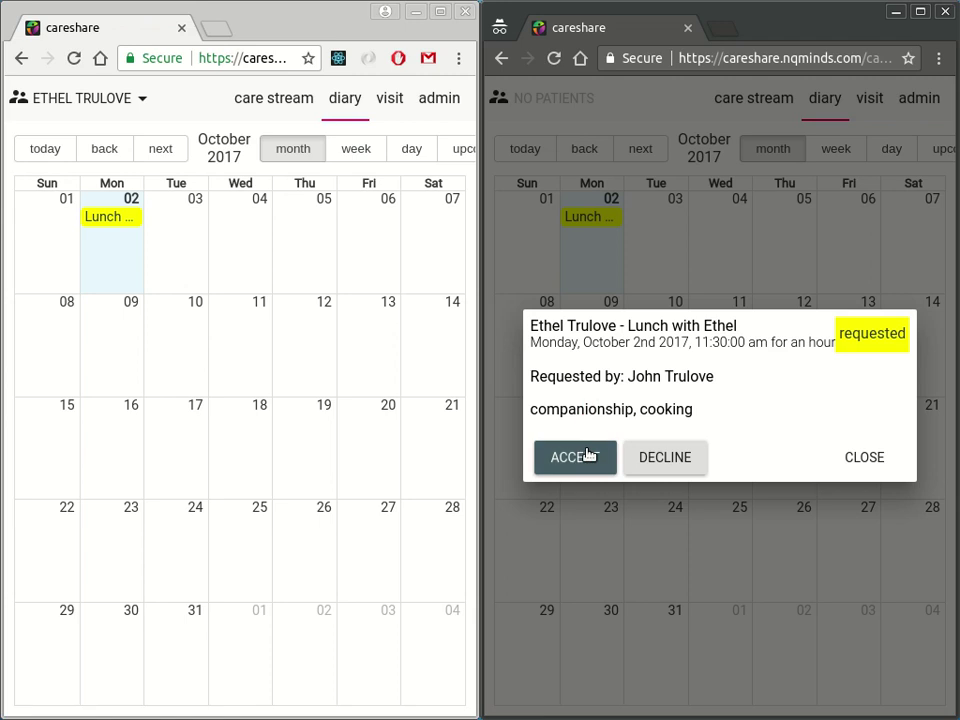
{"action": "left_click", "coordinate": [586, 456]}
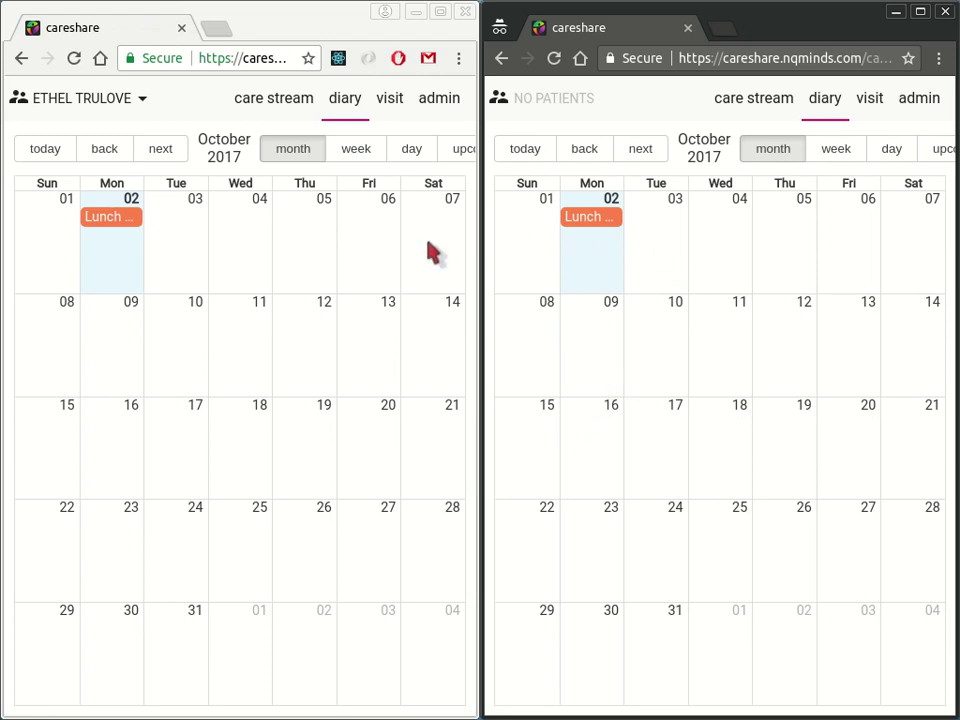
Check the accepted lunch appointment's details in the primary carer's diary and view the patient's care stream
{"action": "left_click", "coordinate": [114, 220]}
{"action": "left_click", "coordinate": [114, 218]}
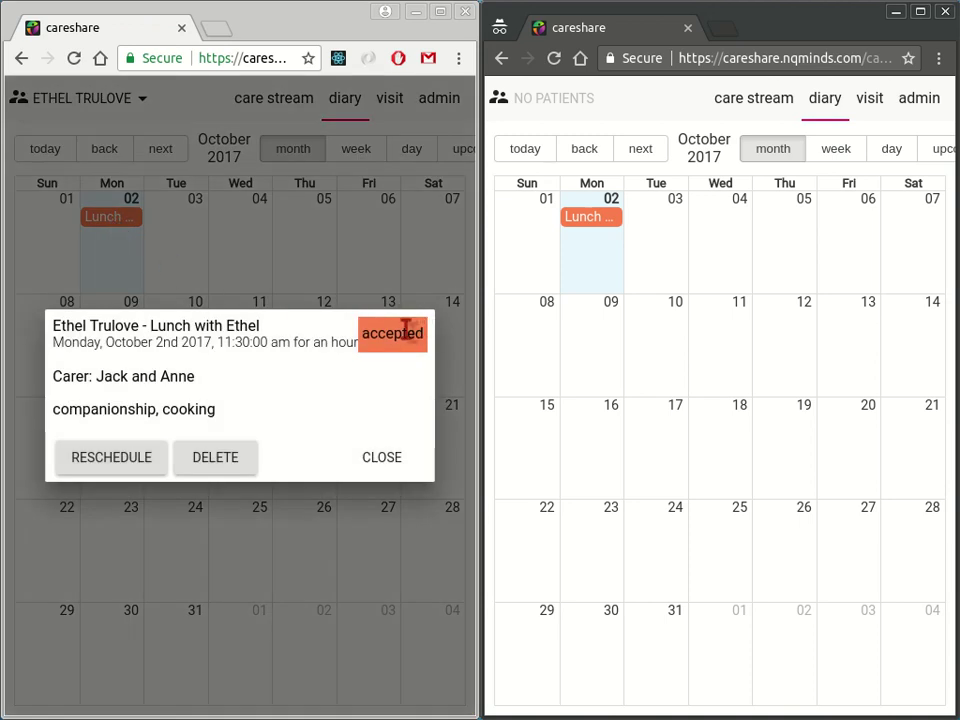
{"action": "left_click", "coordinate": [389, 454]}
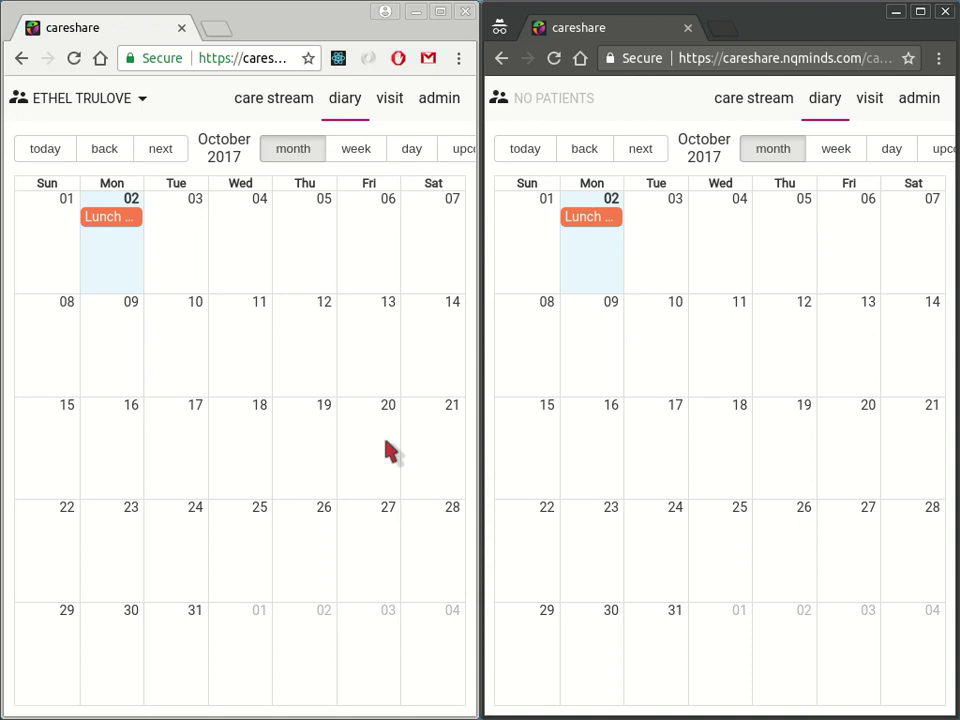
{"action": "left_click", "coordinate": [272, 107]}
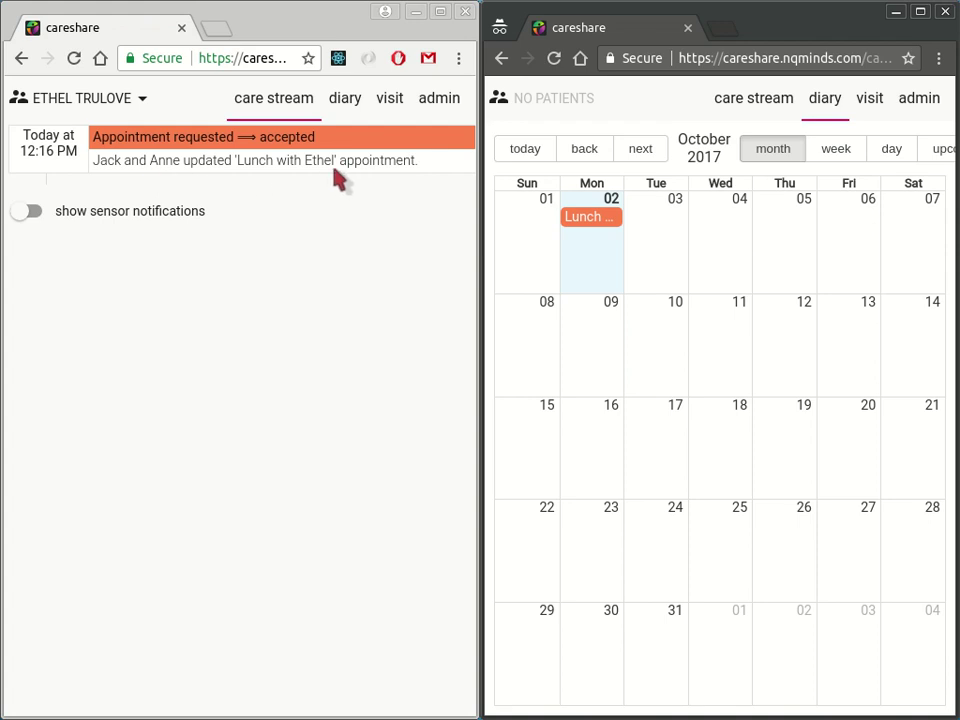
Open the scheduled lunch appointment from the visit page in the invited carer's account
{"action": "left_click", "coordinate": [873, 103]}
{"action": "left_click", "coordinate": [826, 104]}
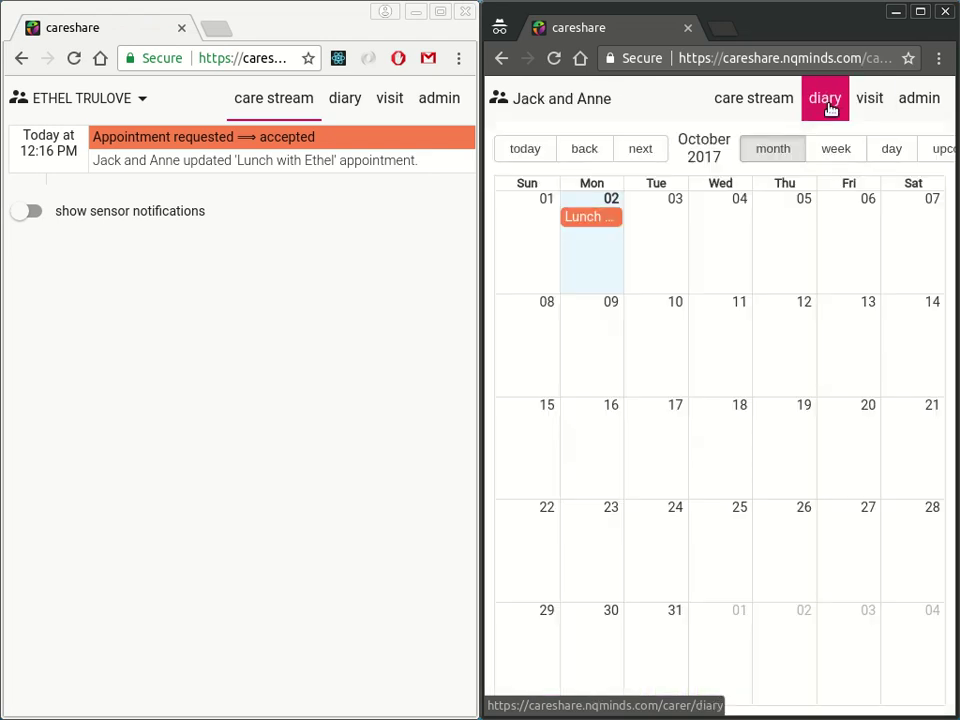
{"action": "left_click", "coordinate": [870, 99]}
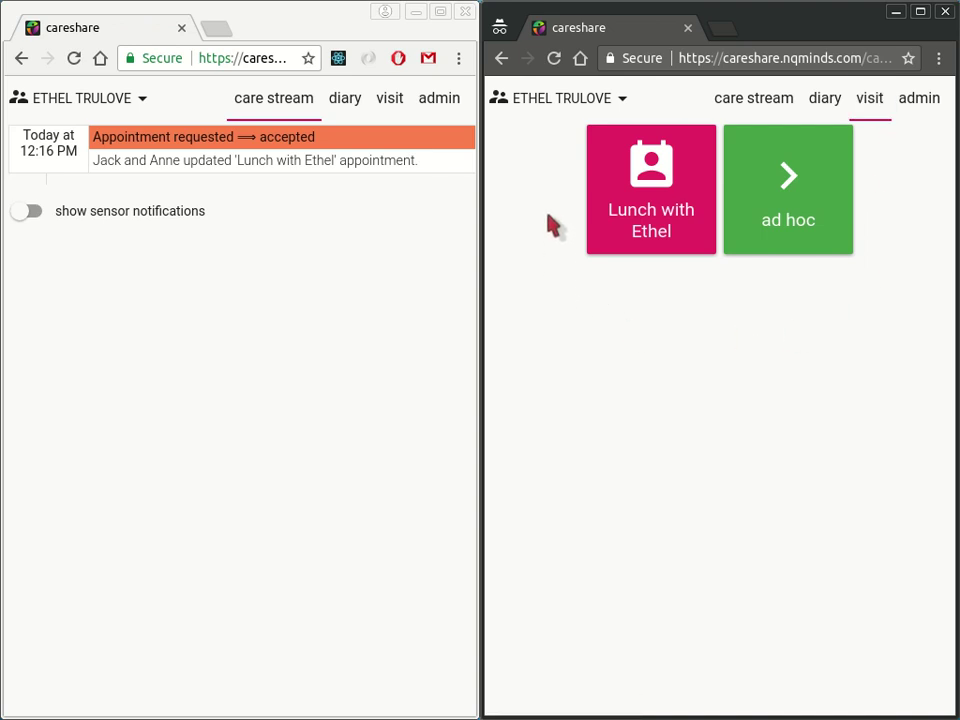
{"action": "left_click", "coordinate": [632, 226]}
{"action": "left_click", "coordinate": [766, 208]}
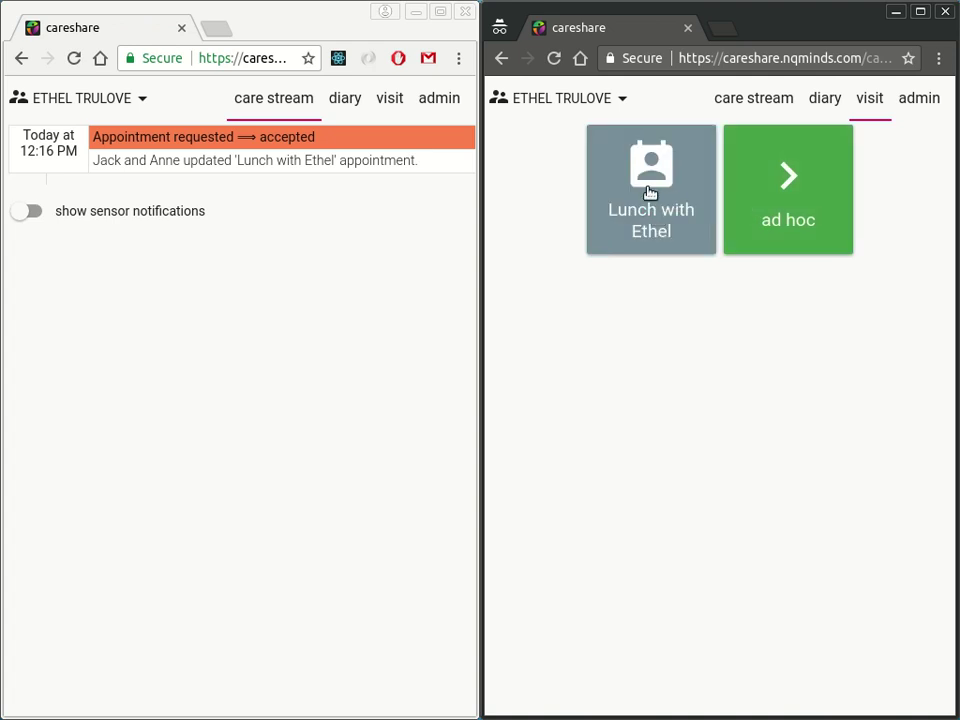
{"action": "left_click", "coordinate": [650, 193]}
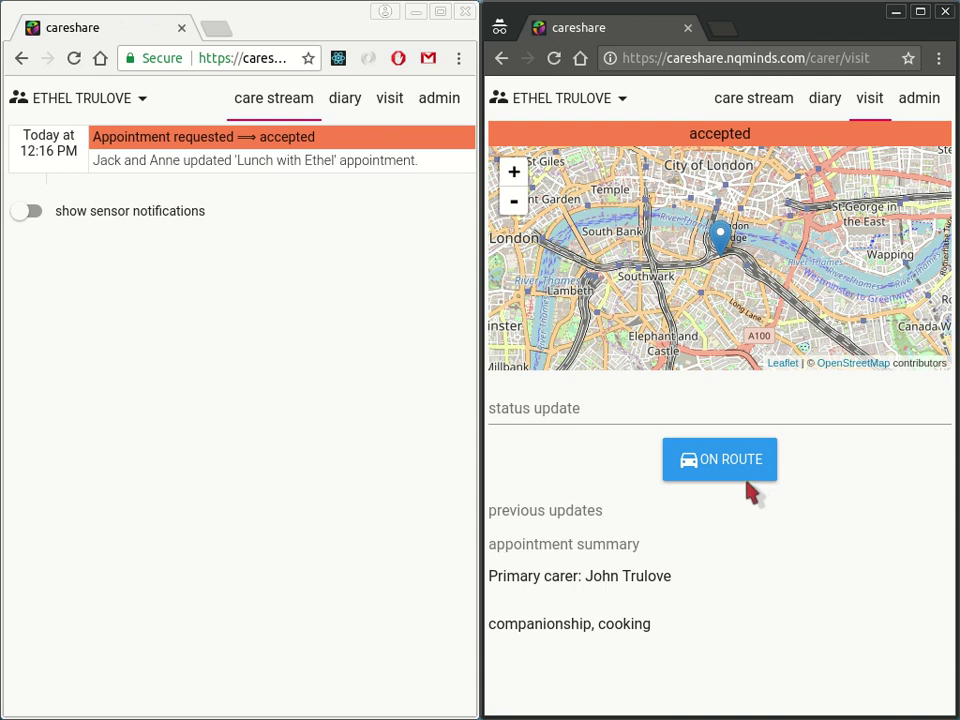
Enter the status update "I'm running a bit late" and mark the lunch appointment as on route
{"action": "left_click", "coordinate": [545, 412]}
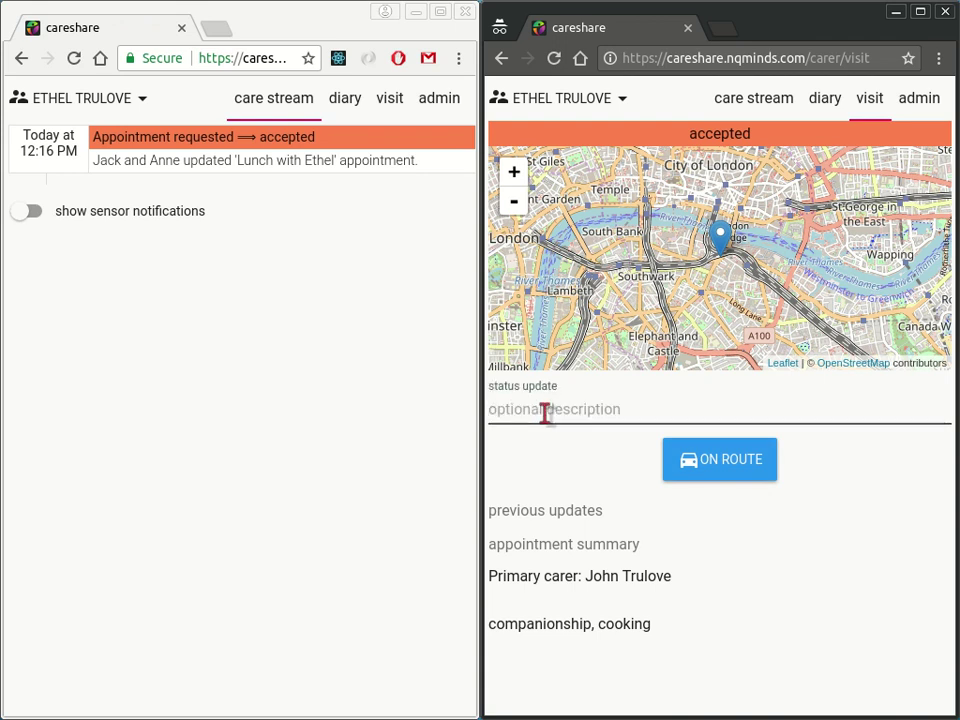
{"action": "type", "text": "I"}
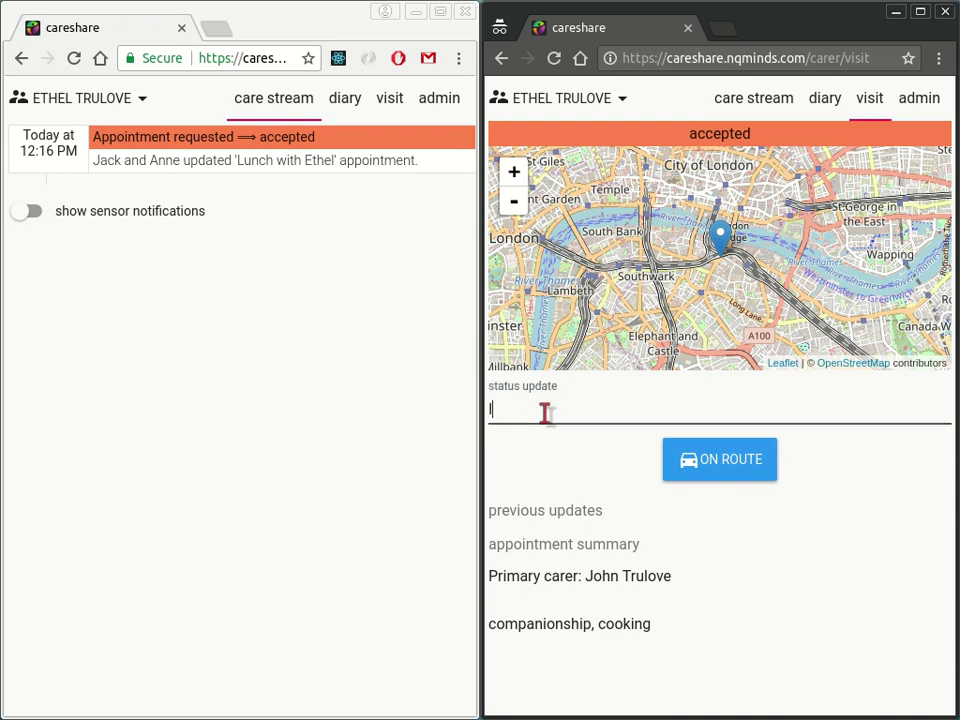
{"action": "type", "text": "'m running a bit lat"}
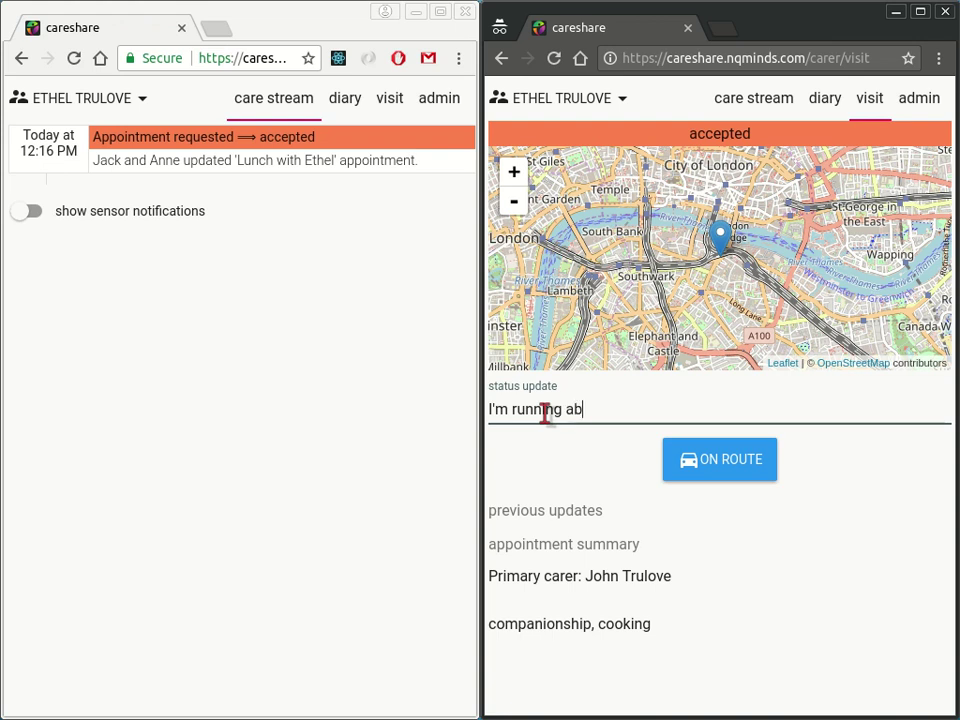
{"action": "type", "text": "e"}
{"action": "key", "text": "Left"}
{"action": "key", "text": "Left"}
{"action": "key", "text": "Left"}
{"action": "key", "text": "Left"}
{"action": "key", "text": "Left"}
{"action": "key", "text": "Left"}
{"action": "key", "text": "Left"}
{"action": "key", "text": "Left"}
{"action": "left_click", "coordinate": [760, 462]}
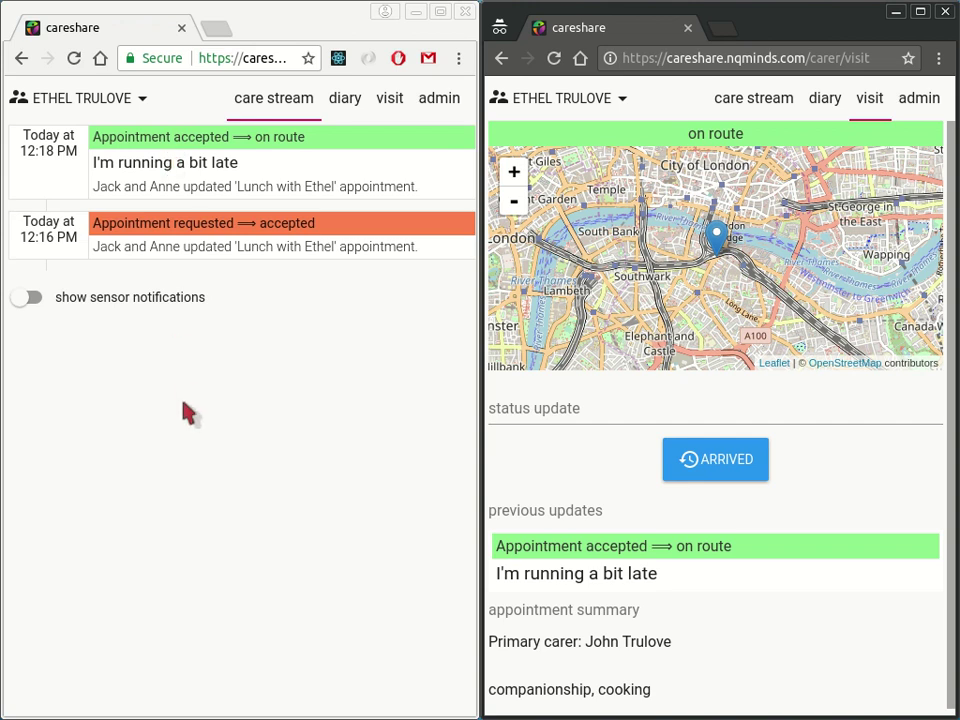
Mark the carer as arrived at the lunch appointment and log the cleaning and laundry tasks as done
{"action": "left_click", "coordinate": [760, 452]}
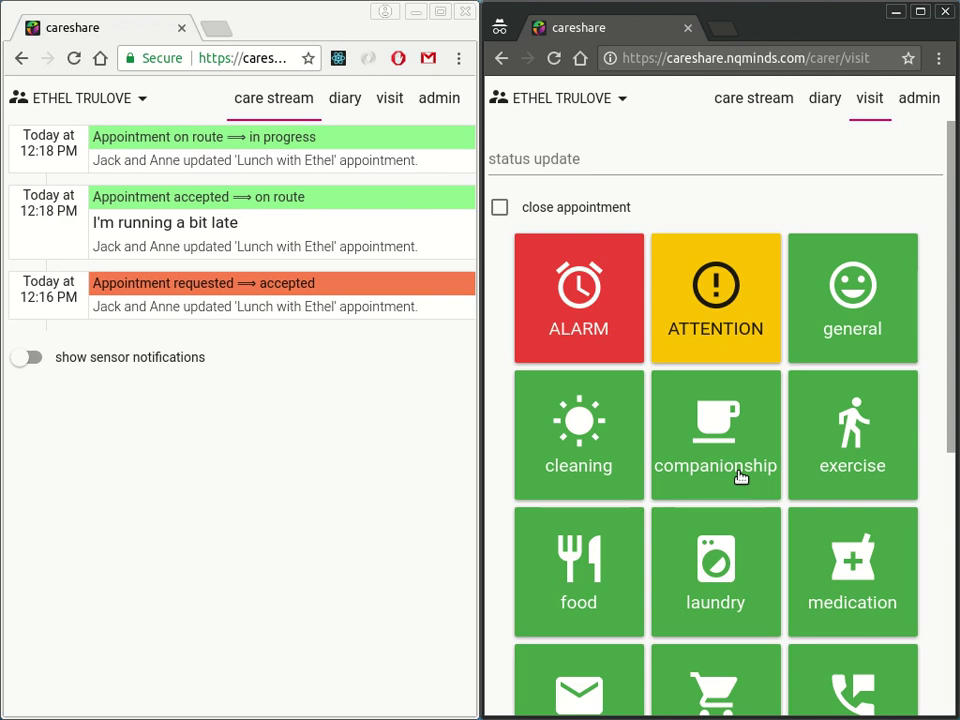
{"action": "left_click", "coordinate": [740, 478]}
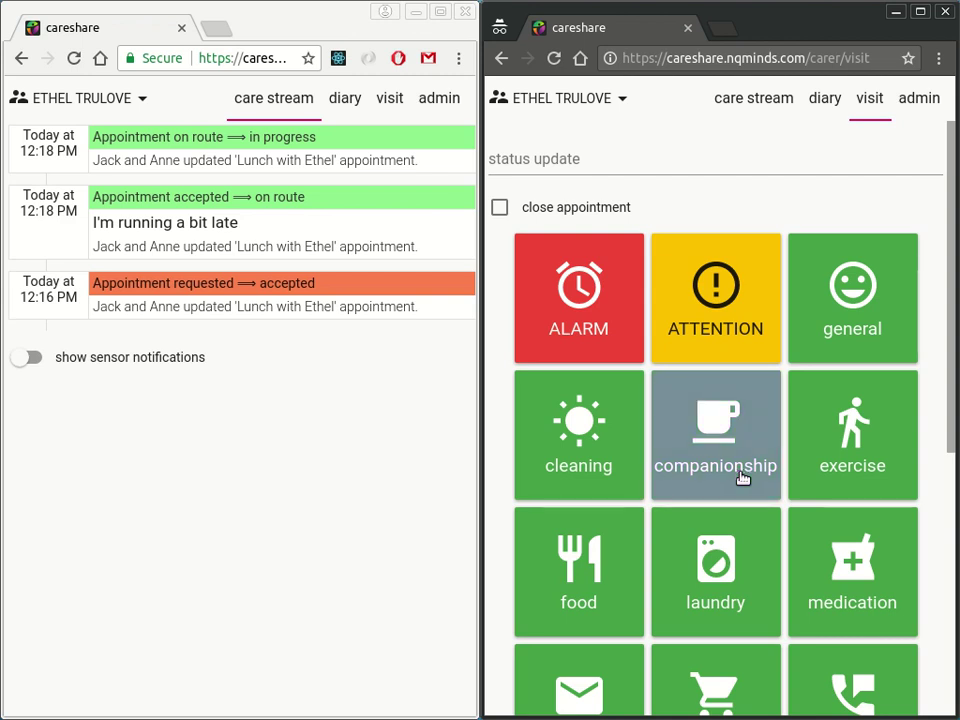
{"action": "left_click", "coordinate": [638, 465]}
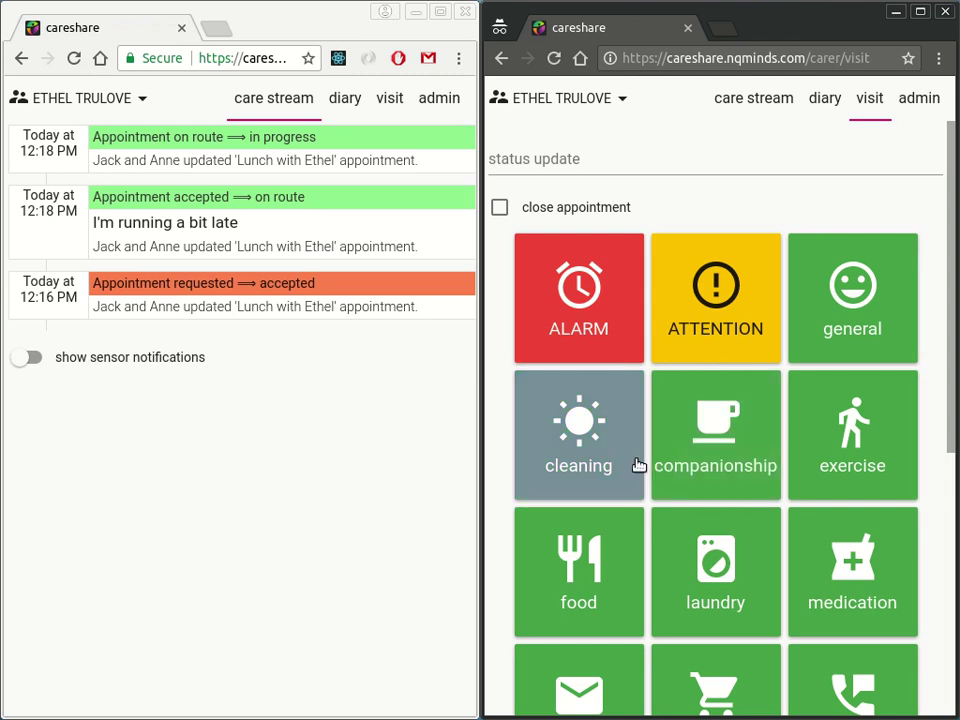
{"action": "scroll", "coordinate": [701, 489], "scroll_direction": "down", "scroll_amount": 1}
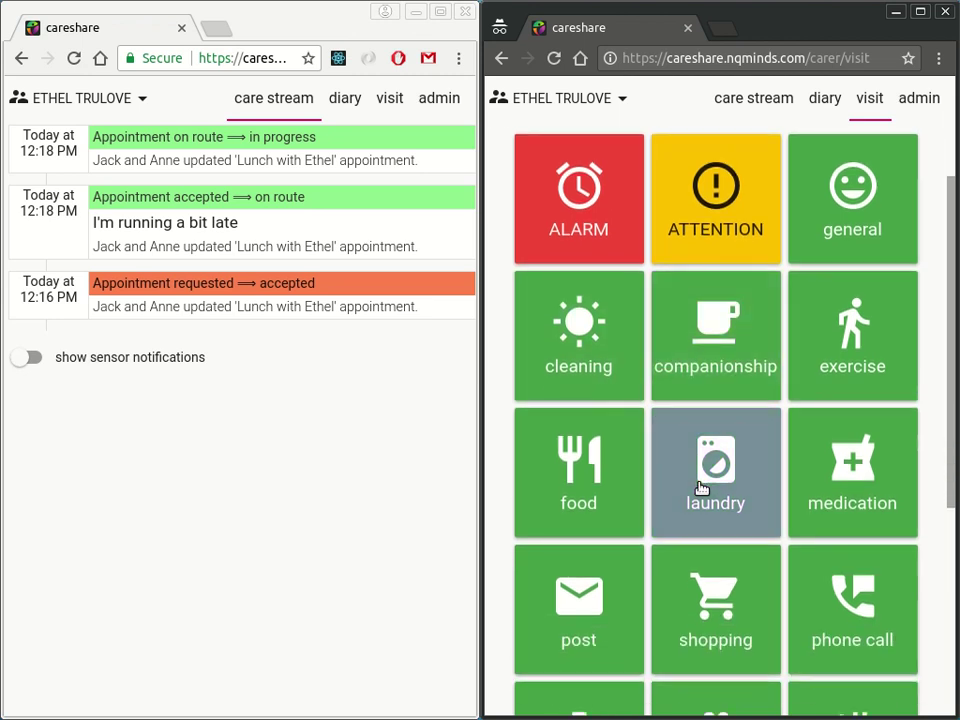
{"action": "scroll", "coordinate": [701, 489], "scroll_direction": "up", "scroll_amount": 1}
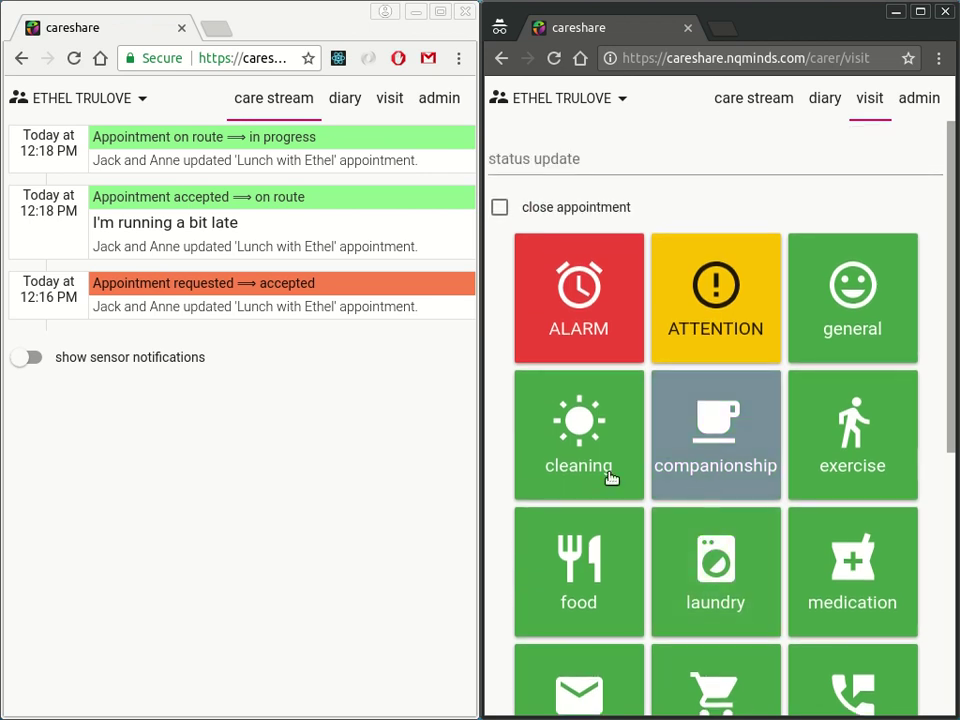
{"action": "left_click", "coordinate": [586, 438]}
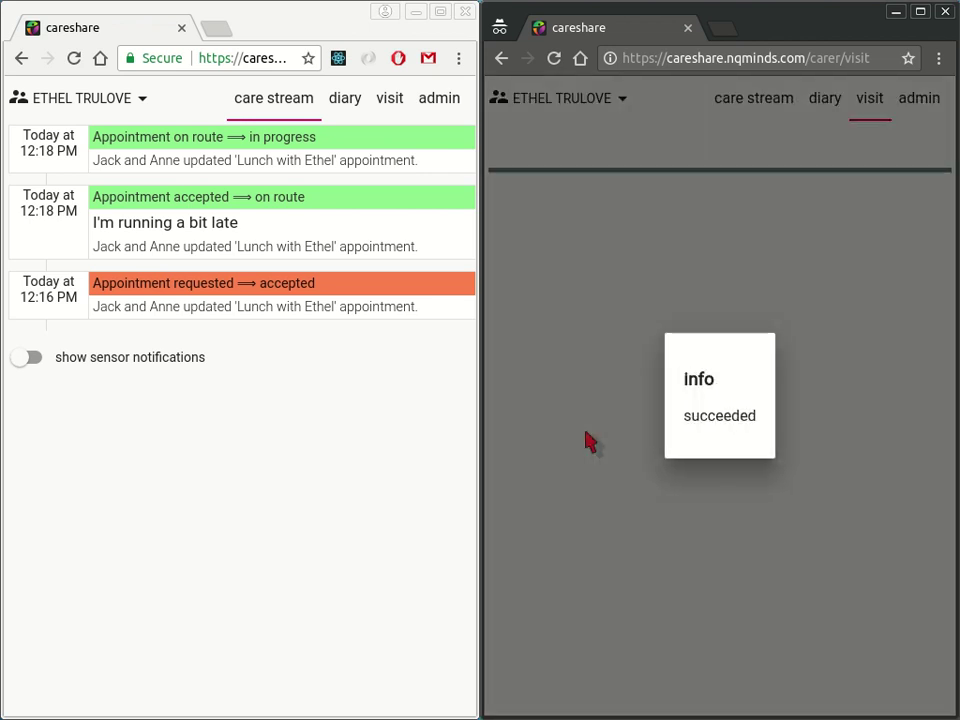
{"action": "scroll", "coordinate": [586, 438], "scroll_direction": "down", "scroll_amount": 2}
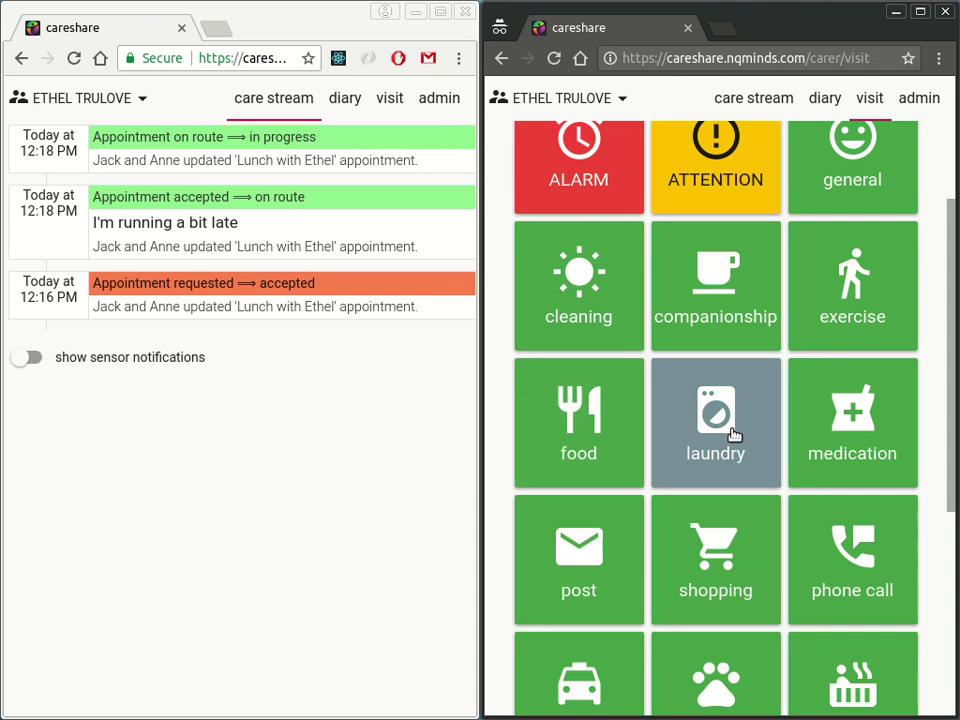
{"action": "left_click", "coordinate": [735, 438]}
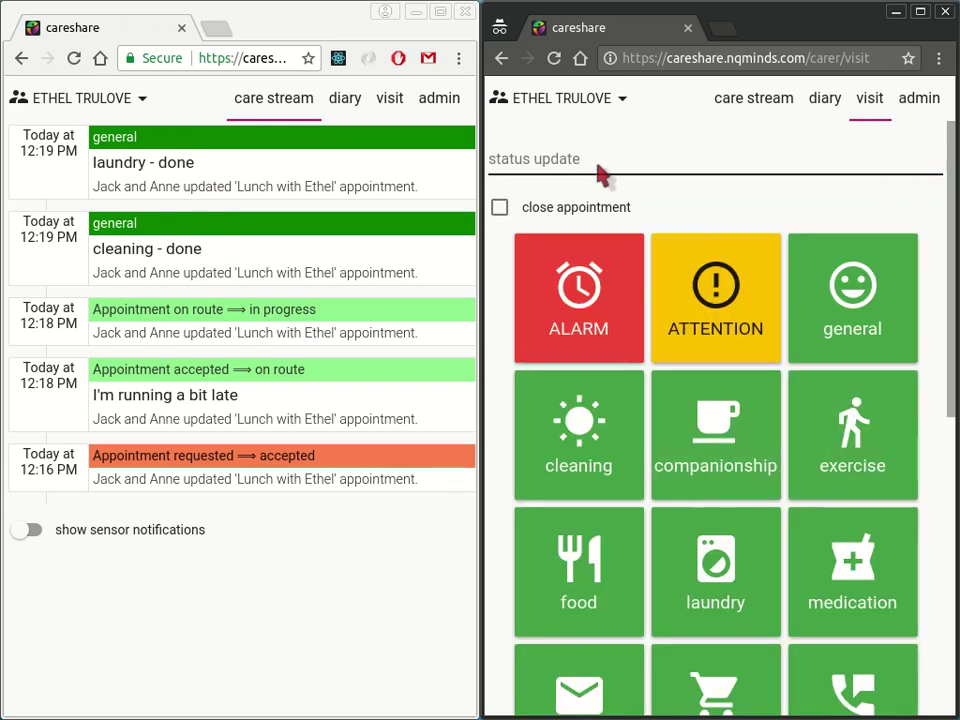
Post an ATTENTION update on the visit with the description "the washing machine appears to be leaking"
{"action": "left_click", "coordinate": [541, 158]}
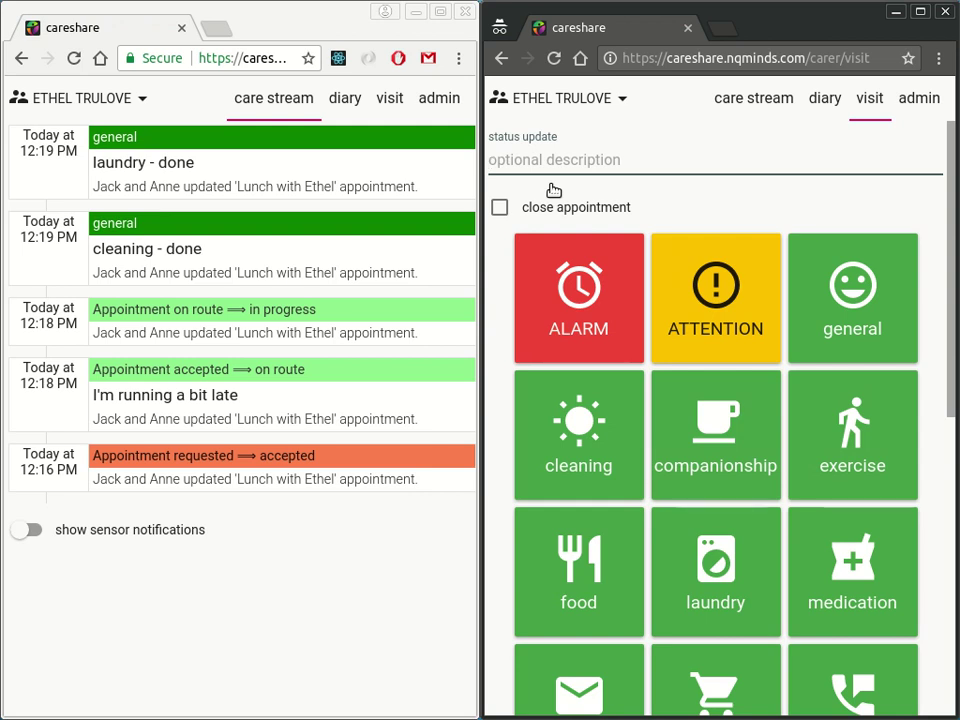
{"action": "type", "text": "the wsa"}
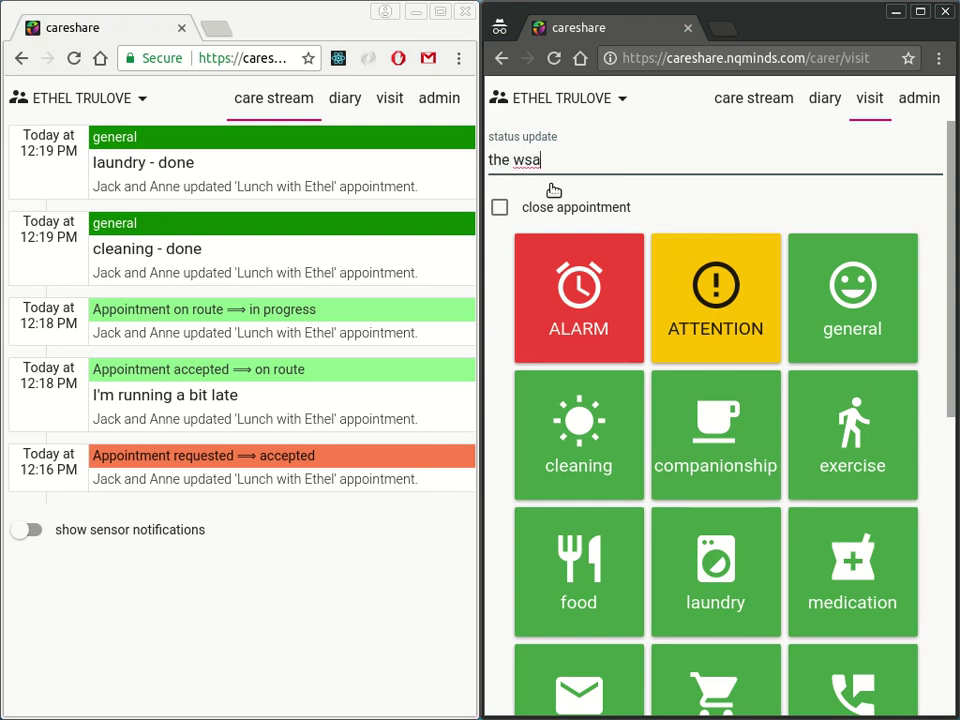
{"action": "type", "text": "hing machine "}
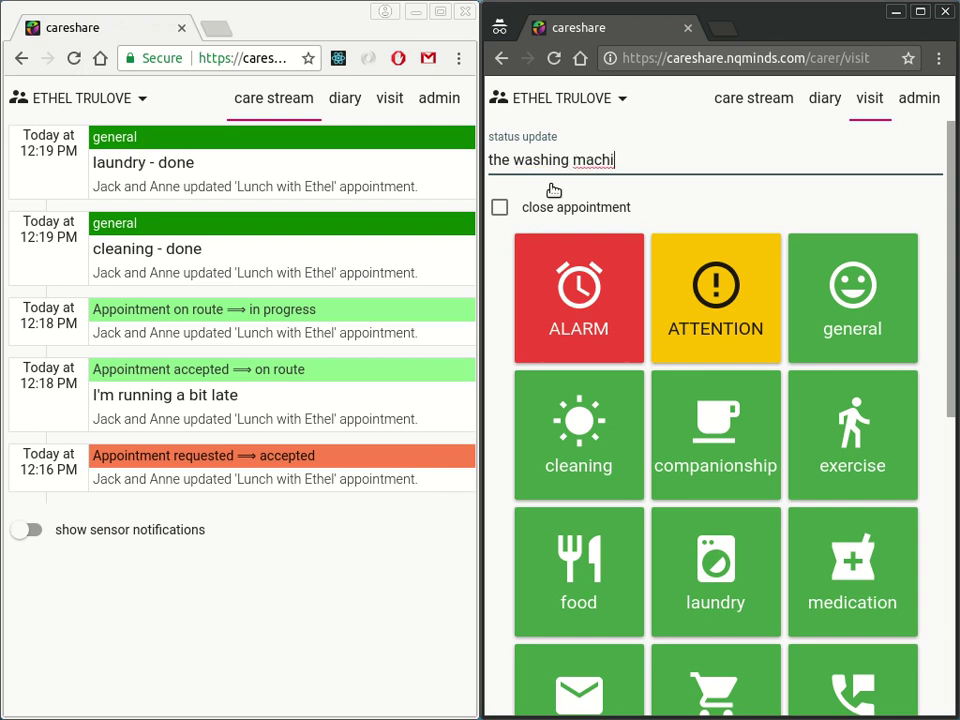
{"action": "type", "text": "appears to be leaking"}
{"action": "left_click", "coordinate": [720, 305]}
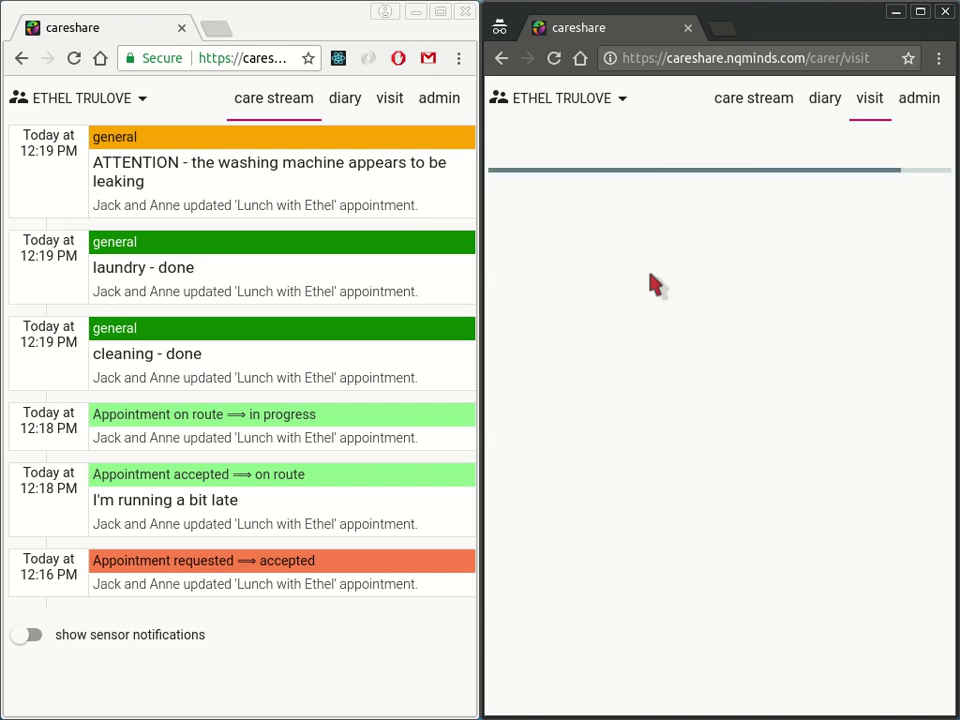
Close the lunch appointment while submitting a general update
{"action": "left_click", "coordinate": [568, 208]}
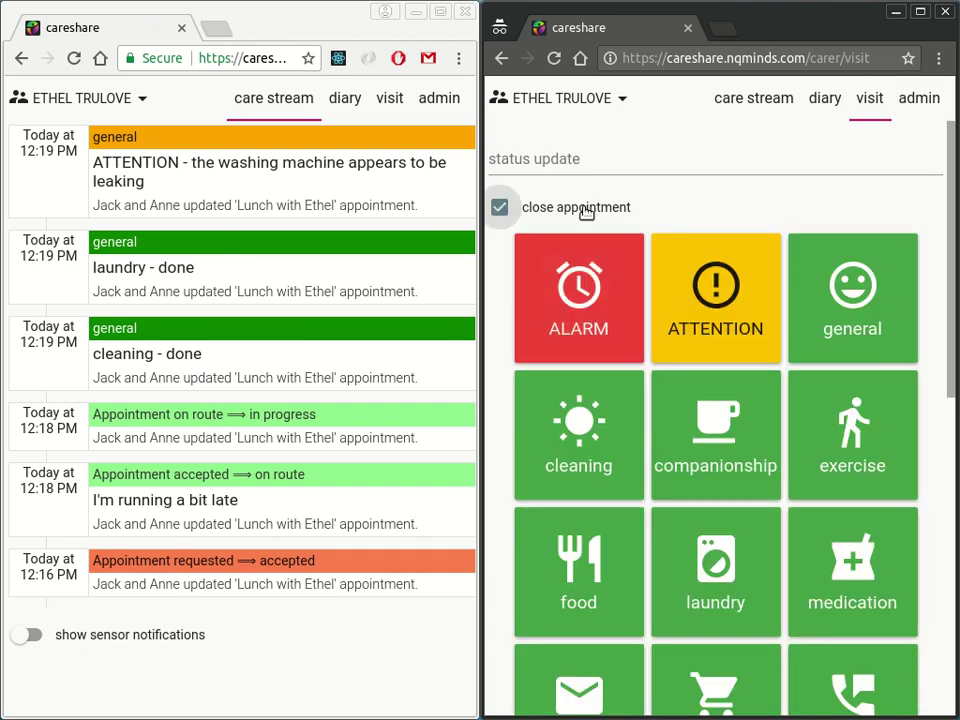
{"action": "left_click", "coordinate": [893, 290]}
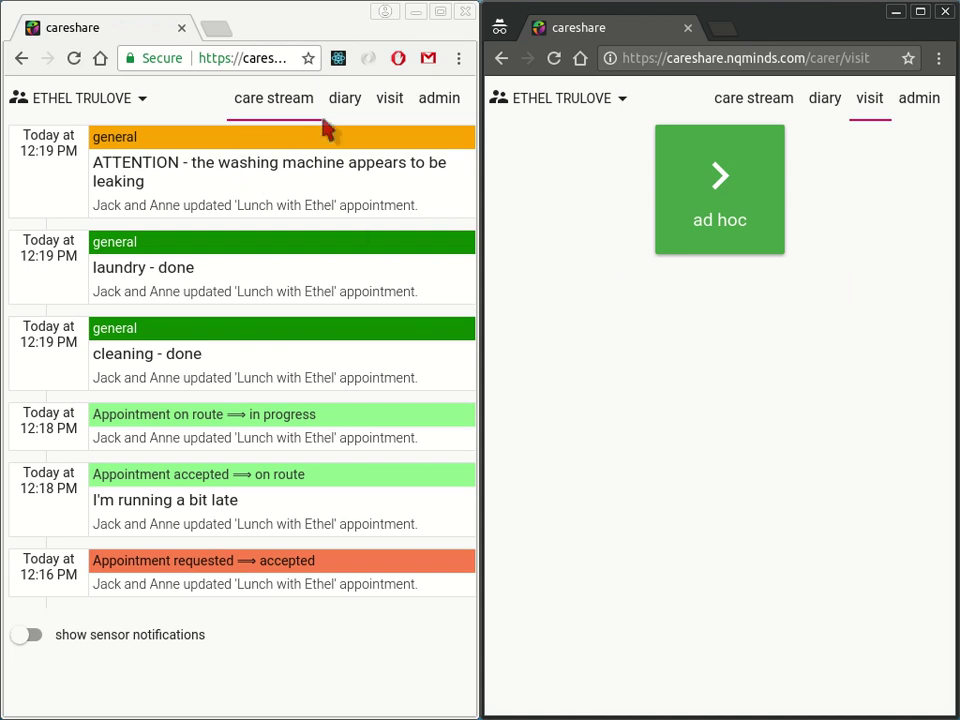
Check the closed appointment's details in the primary carer's diary and review its updates in the care stream
{"action": "left_click", "coordinate": [337, 117]}
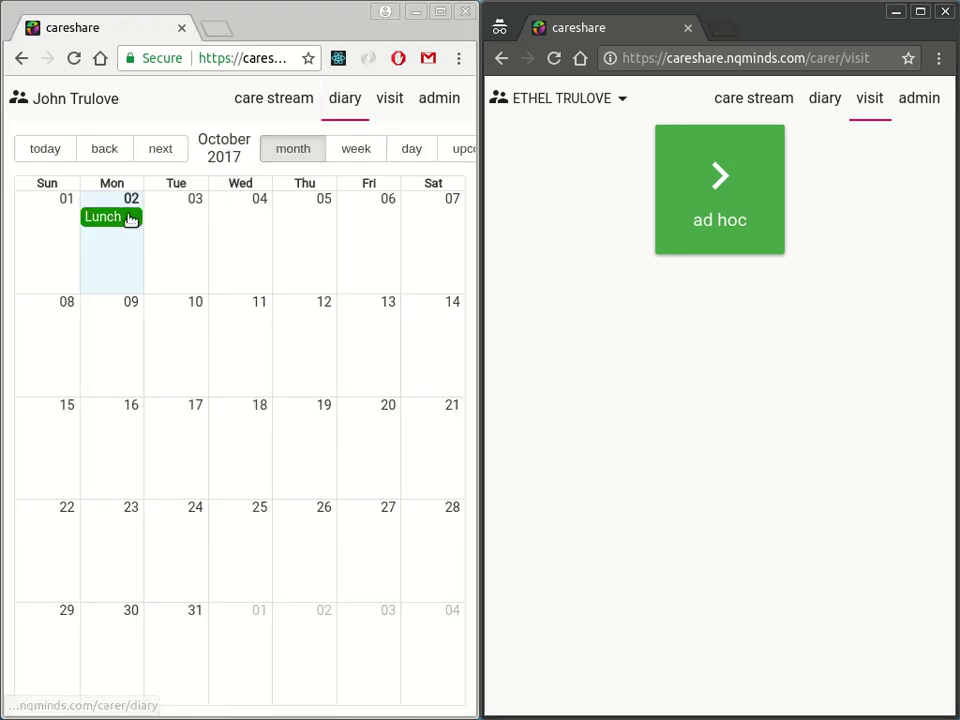
{"action": "left_click", "coordinate": [118, 222]}
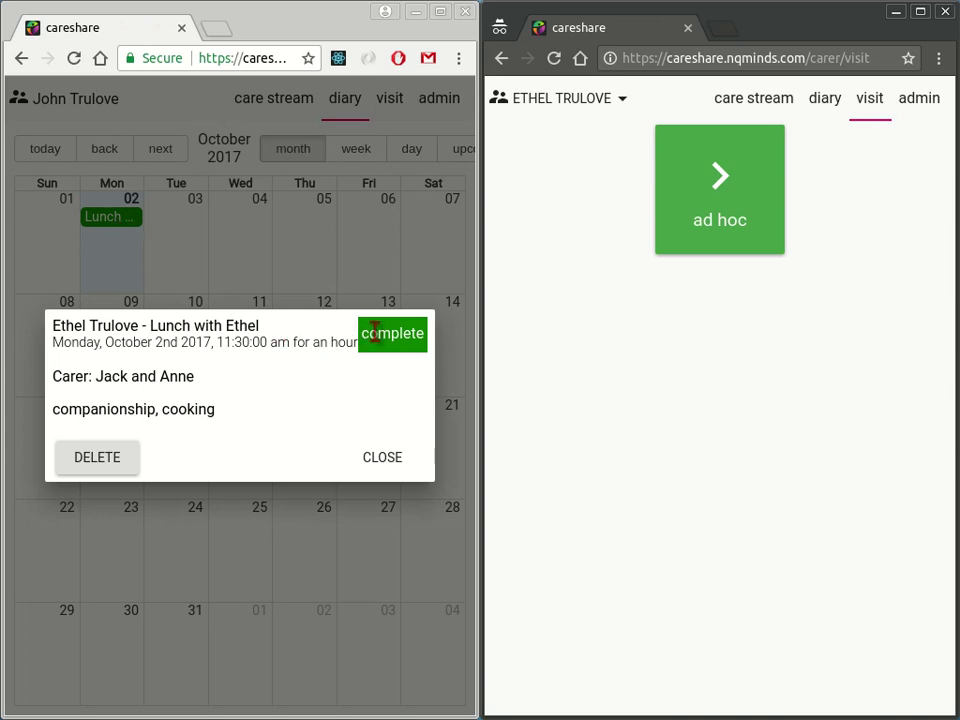
{"action": "left_click", "coordinate": [360, 450]}
{"action": "left_click", "coordinate": [302, 99]}
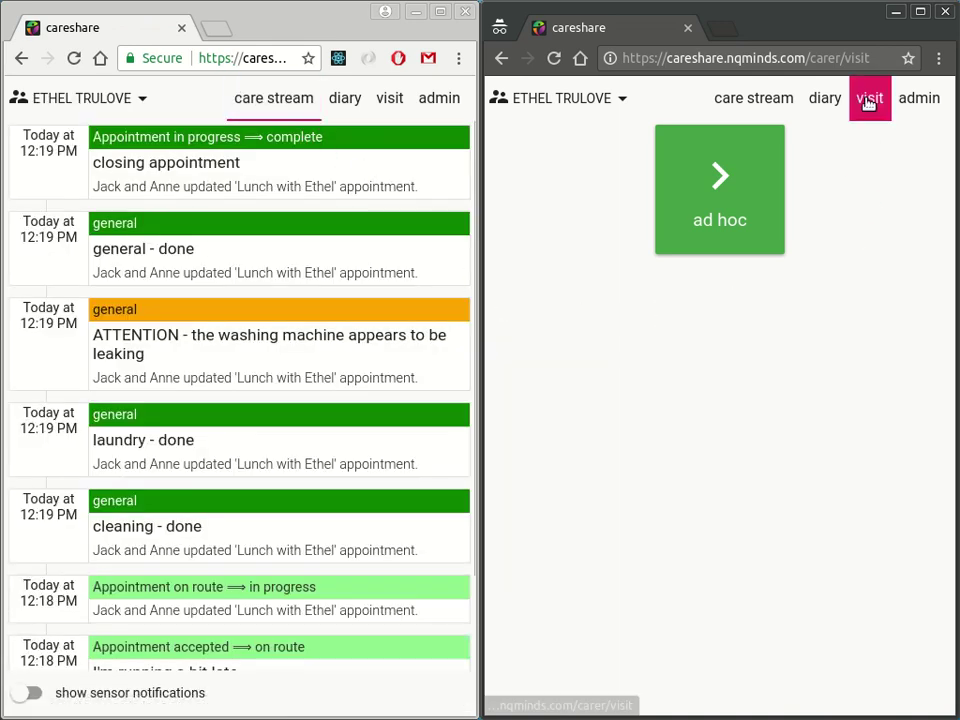
Start an ad hoc visit and log a phone call as done without a description
{"action": "left_click", "coordinate": [719, 195]}
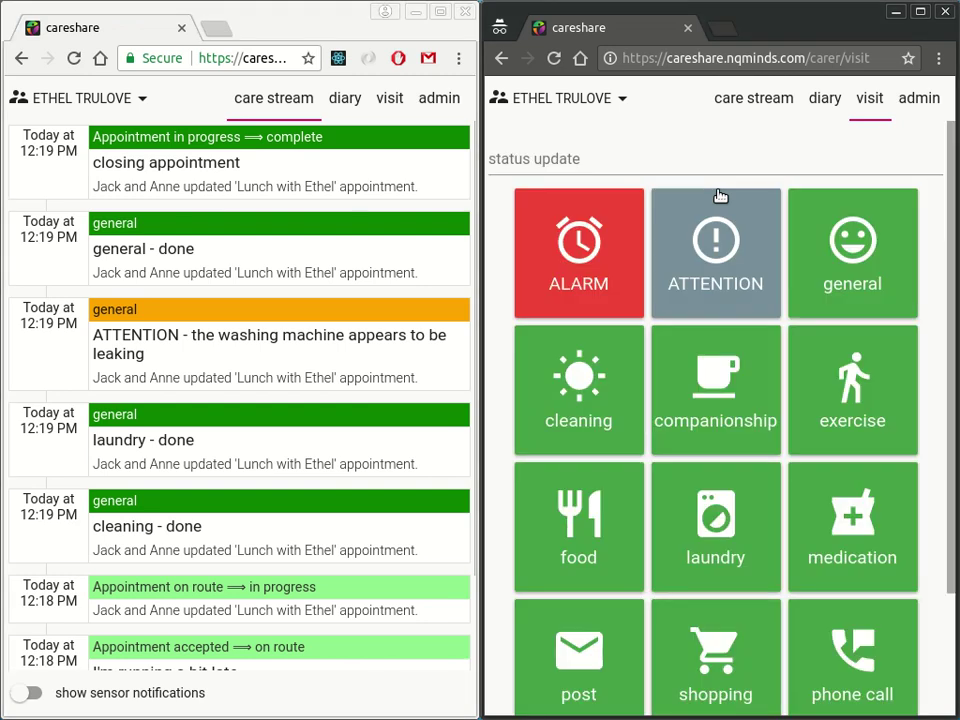
{"action": "left_click", "coordinate": [623, 163]}
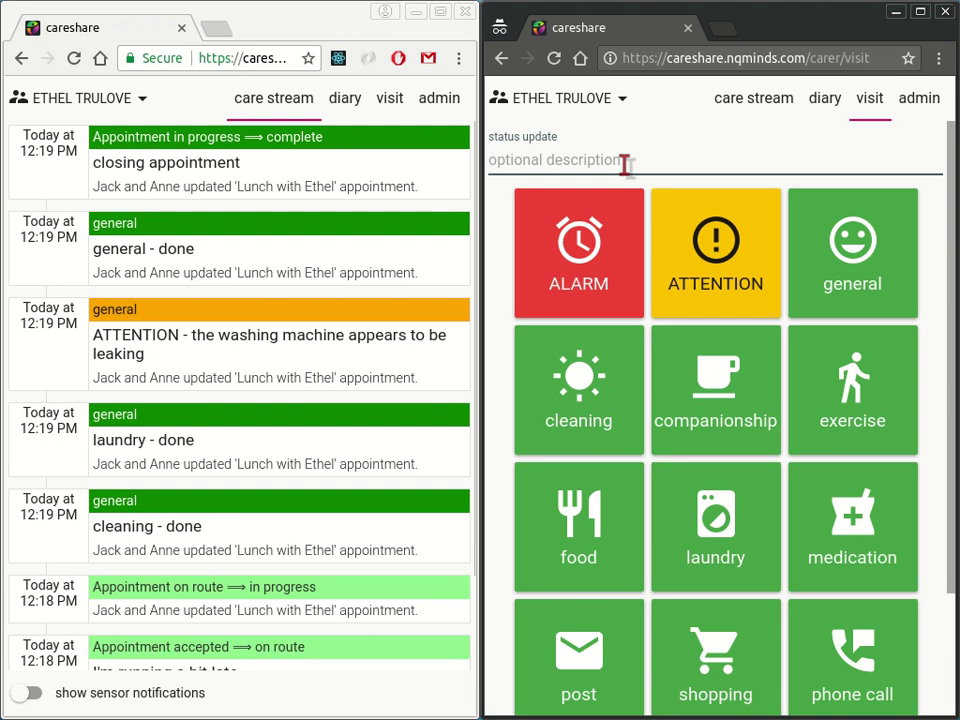
{"action": "left_click", "coordinate": [866, 650]}
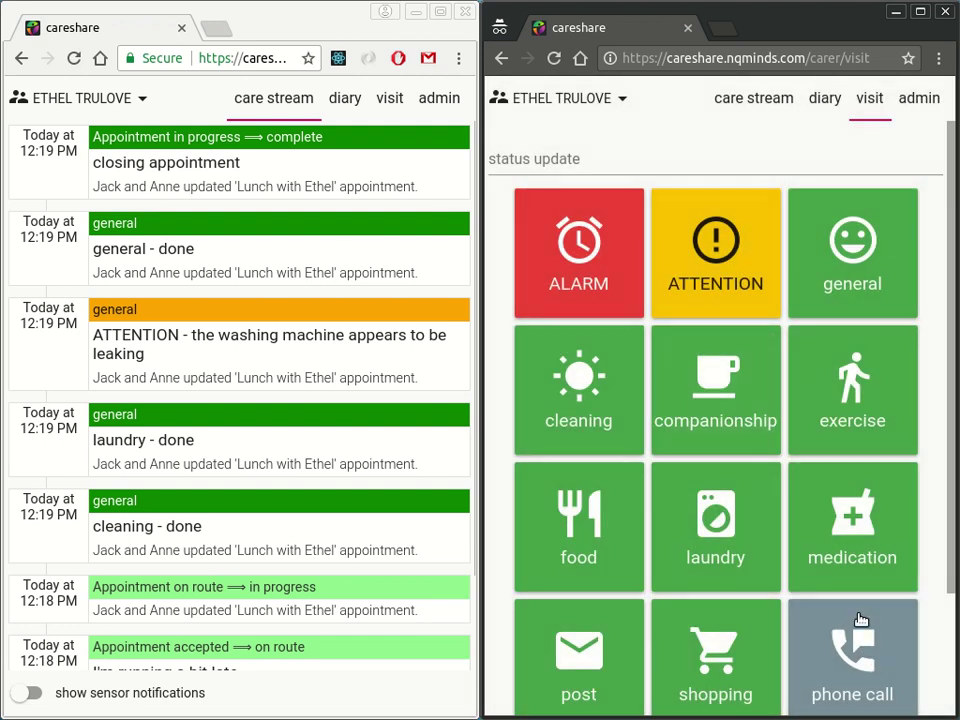
Post an ad hoc ATTENTION update with the description "popped by and there was no reply at the doorbell"
{"action": "left_click", "coordinate": [561, 164]}
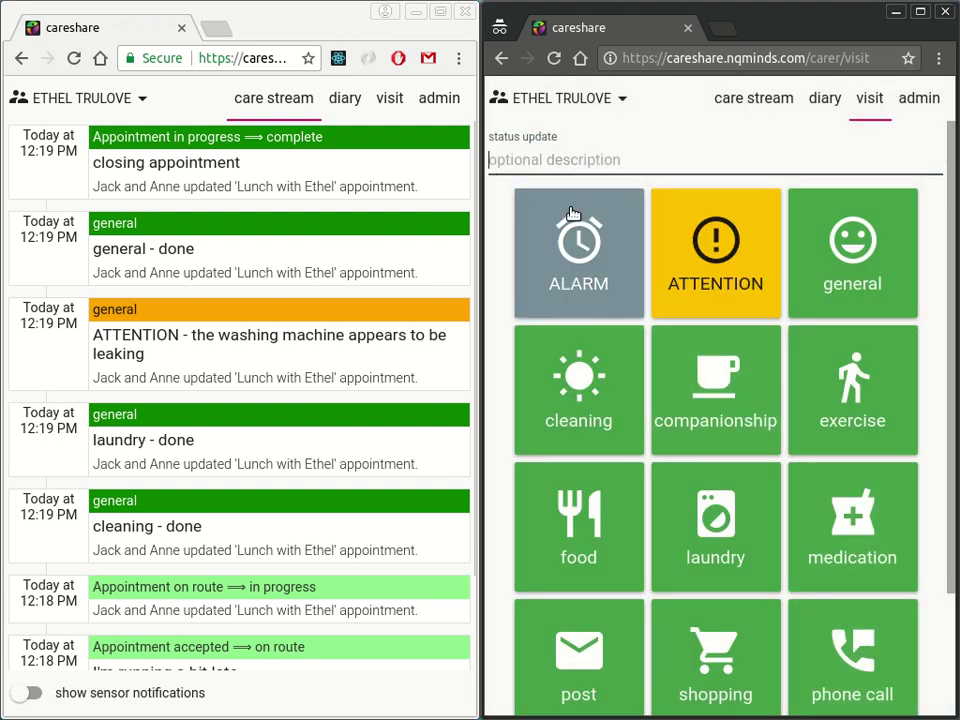
{"action": "type", "text": "poppe"}
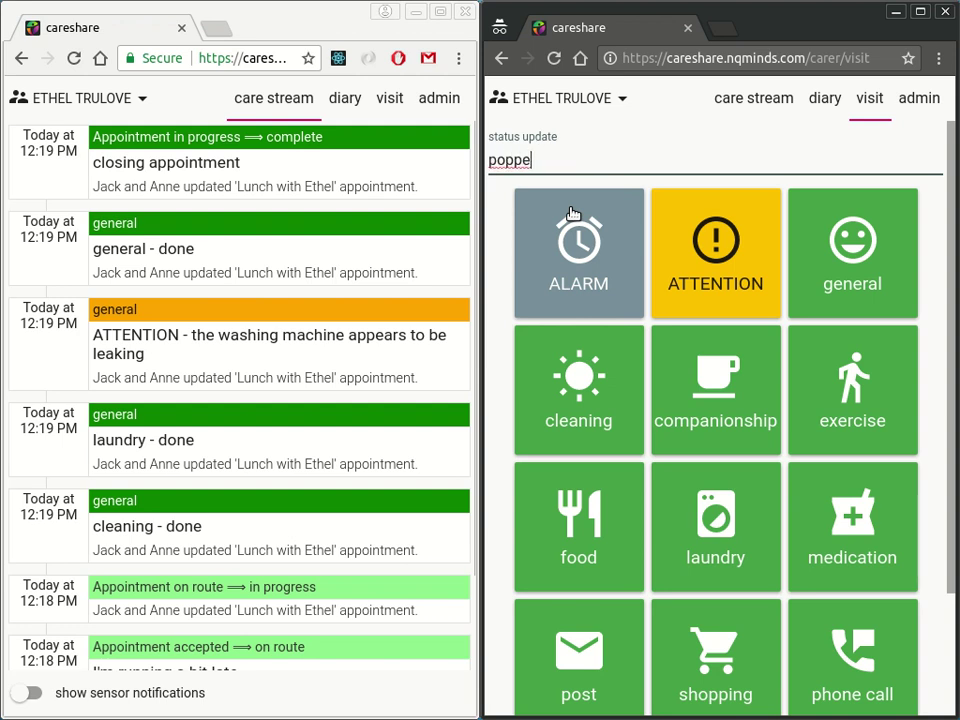
{"action": "type", "text": "d by and ther"}
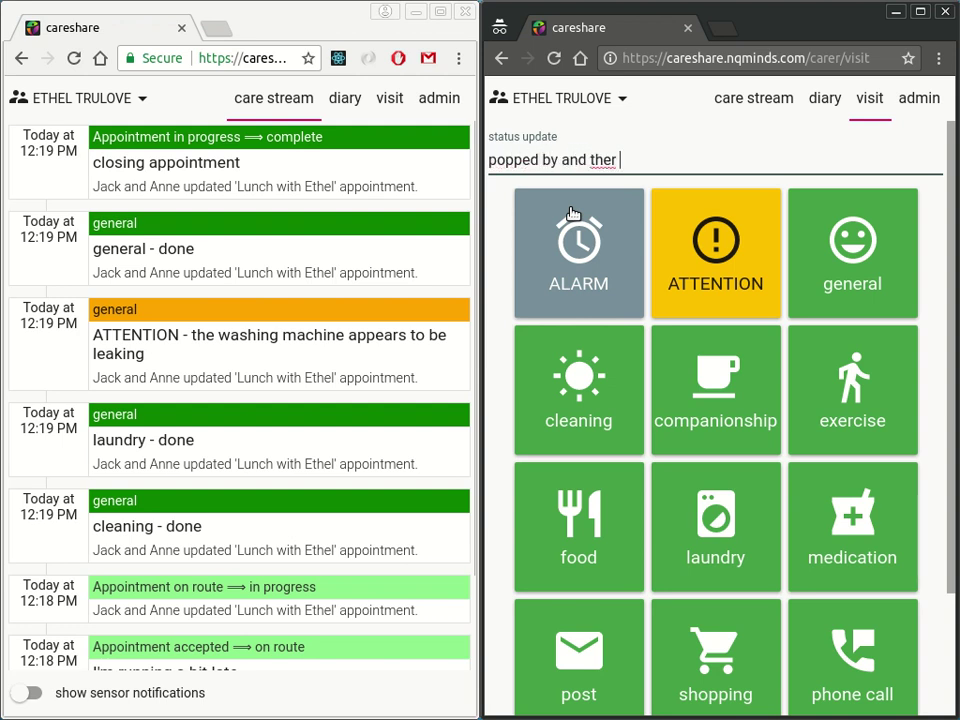
{"action": "type", "text": "e was no rep"}
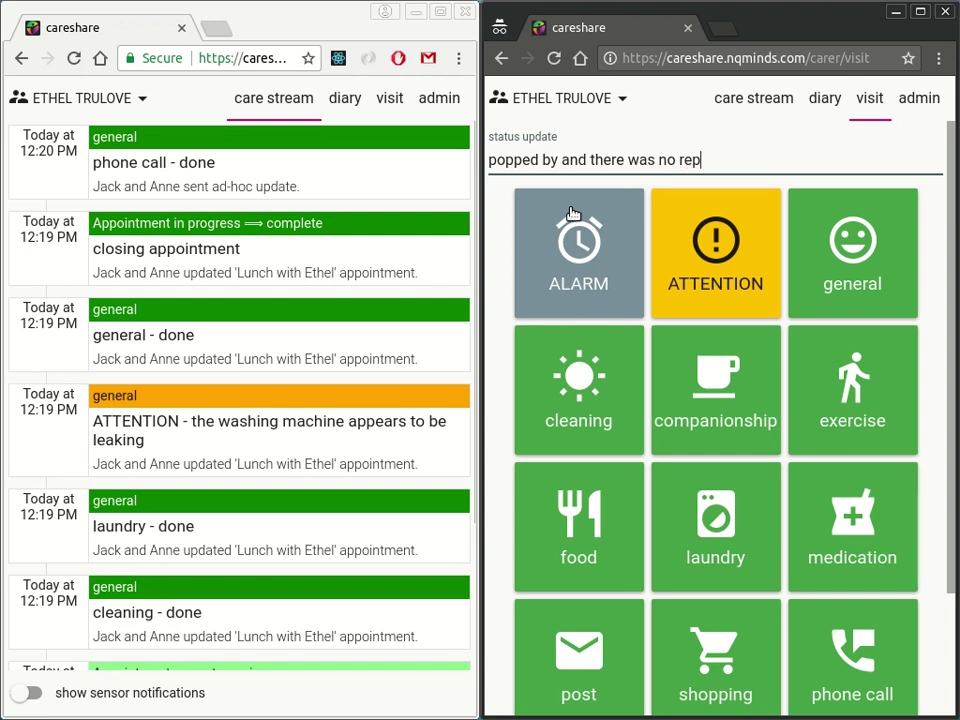
{"action": "type", "text": "ly at the doorbell"}
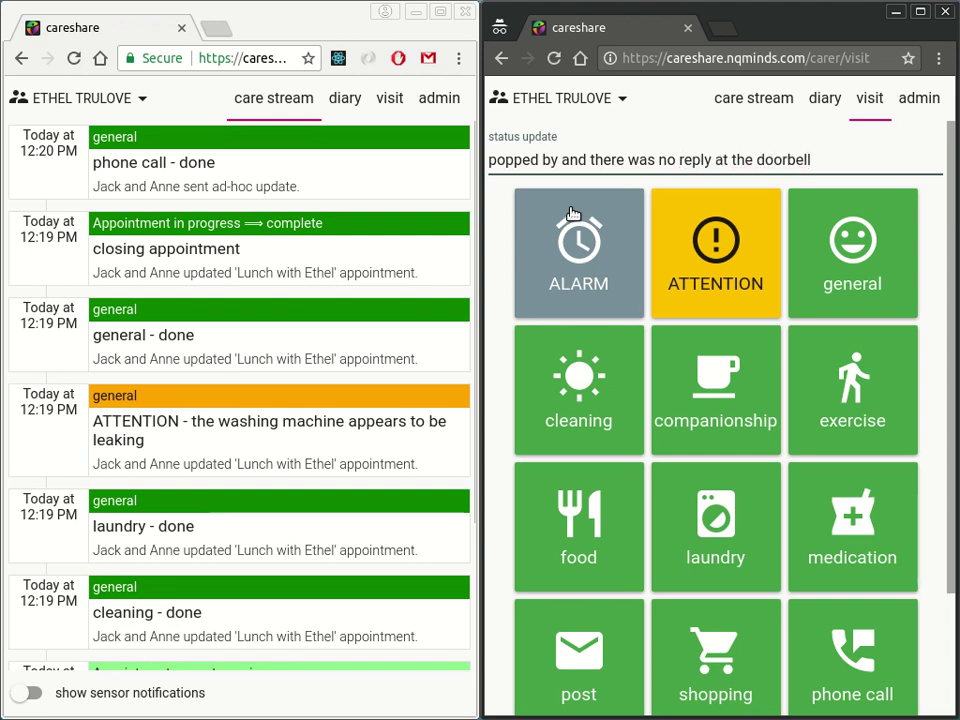
{"action": "left_click", "coordinate": [735, 262]}
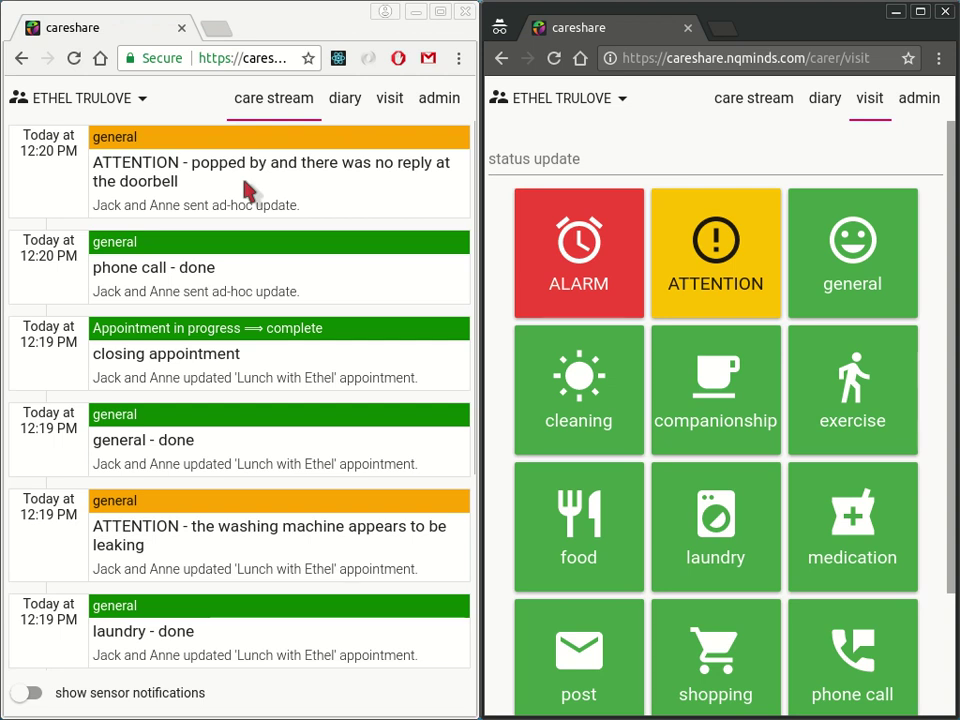
Show sensor notifications in the primary carer's care stream and review the temperature and motion detector entries among the visit updates
{"action": "left_click", "coordinate": [86, 700]}
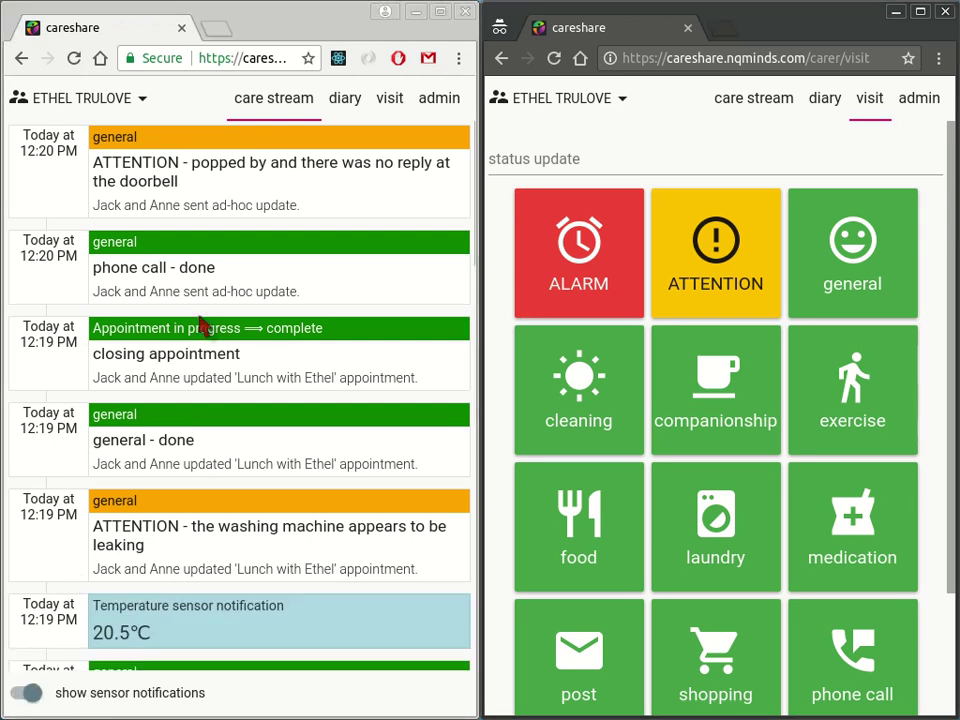
{"action": "scroll", "coordinate": [200, 325], "scroll_direction": "down", "scroll_amount": 1}
{"action": "scroll", "coordinate": [200, 325], "scroll_direction": "down", "scroll_amount": 1}
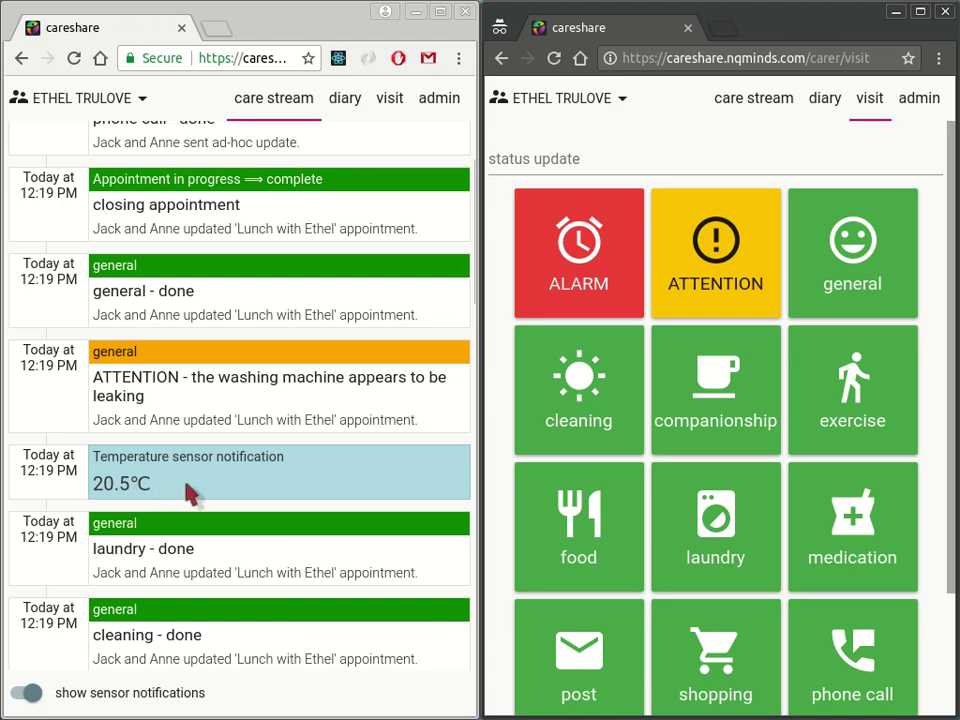
{"action": "scroll", "coordinate": [190, 493], "scroll_direction": "down", "scroll_amount": 1}
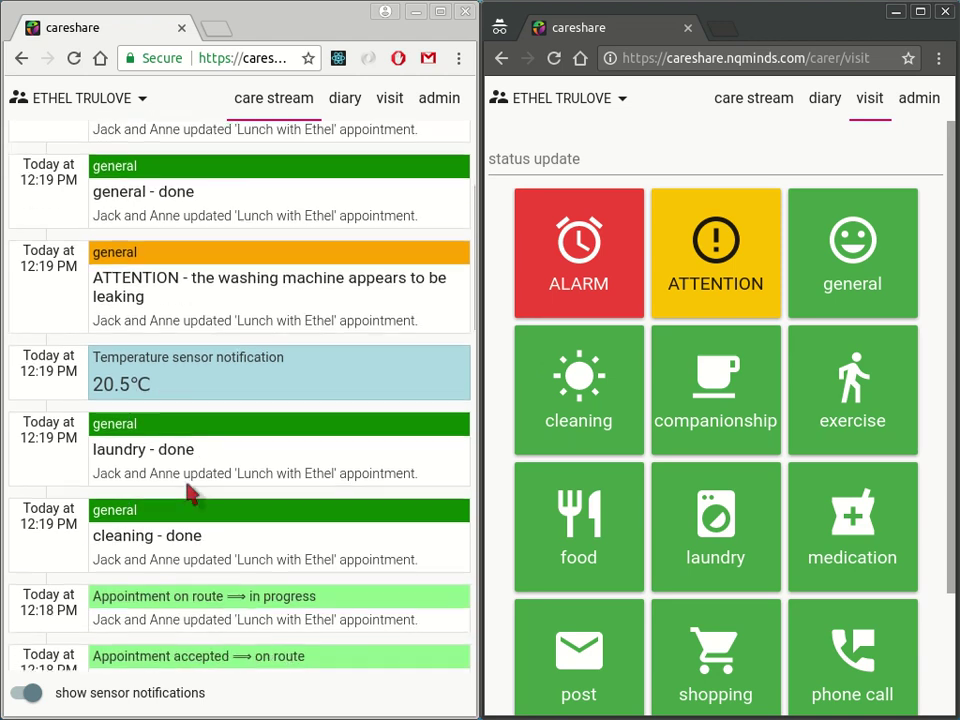
{"action": "scroll", "coordinate": [190, 493], "scroll_direction": "down", "scroll_amount": 2}
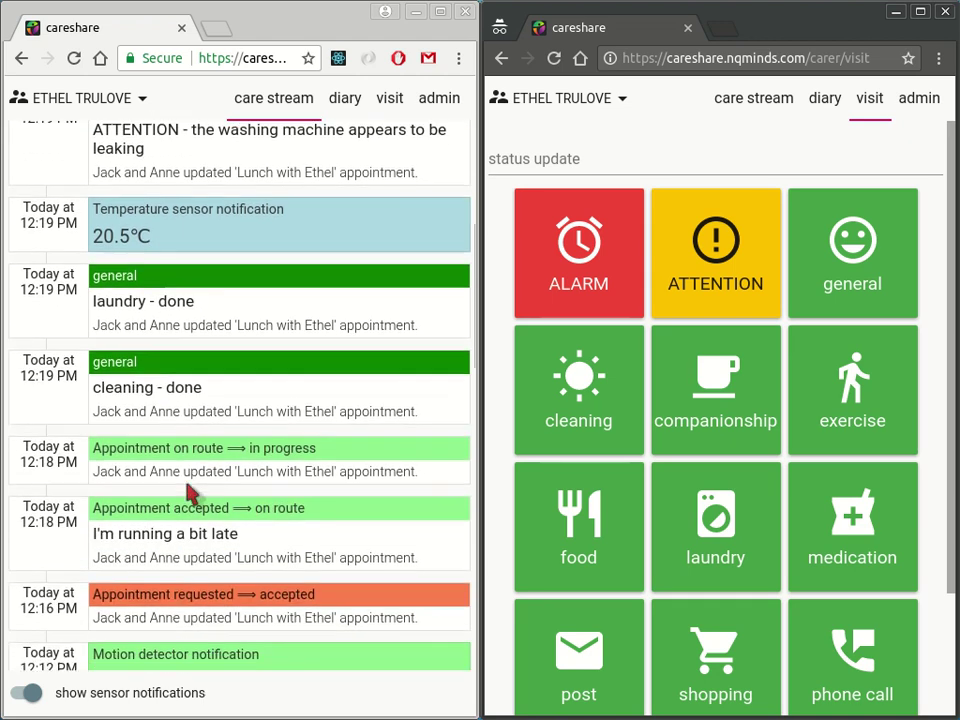
{"action": "scroll", "coordinate": [190, 493], "scroll_direction": "down", "scroll_amount": 2}
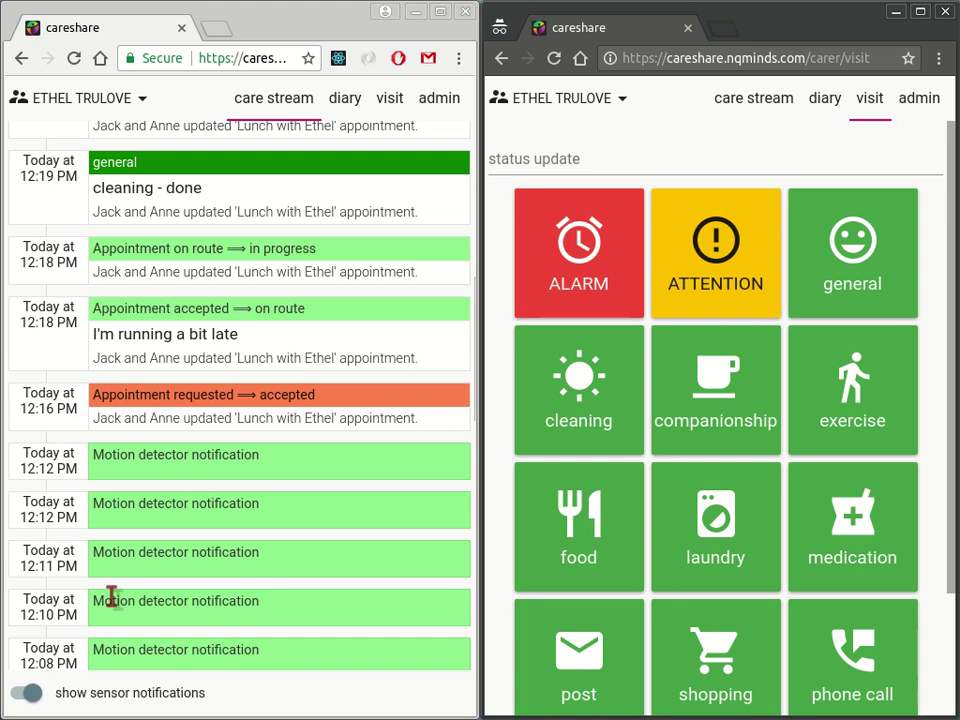
{"action": "scroll", "coordinate": [112, 597], "scroll_direction": "up", "scroll_amount": 5}
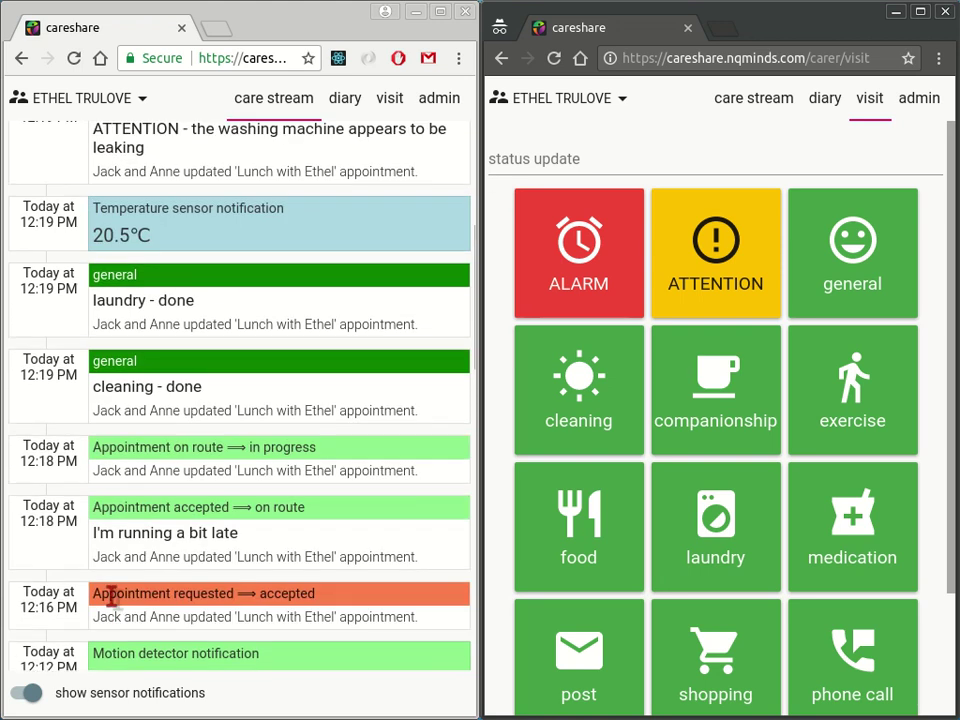